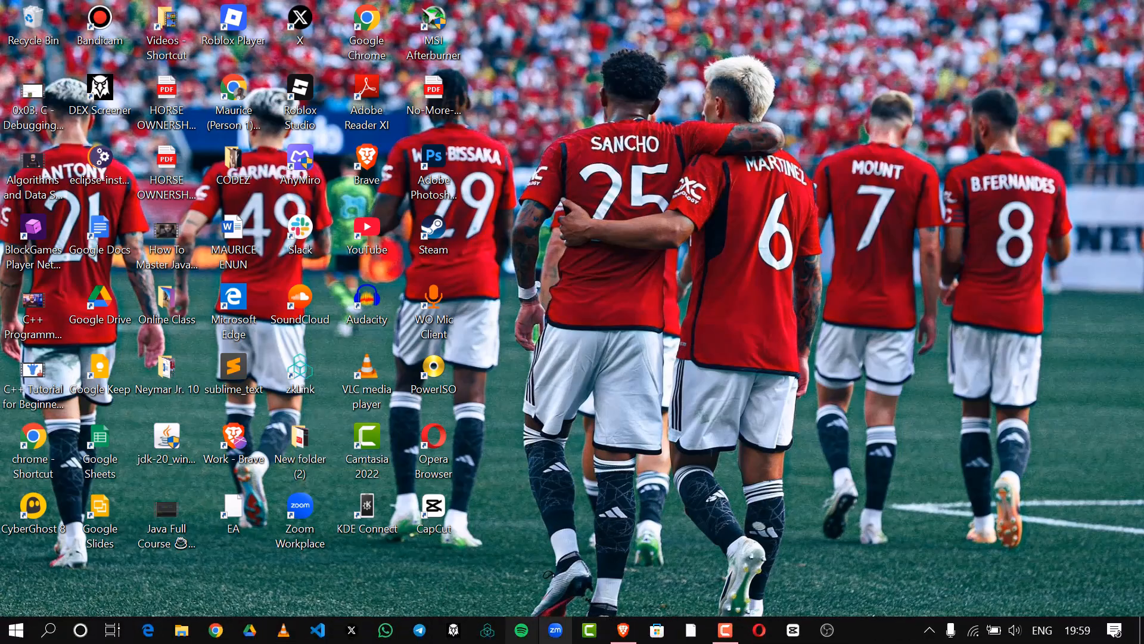
# - Switch to Canva in the browser and search its templates for "youtube channel art"
pyautogui.click(629, 638)
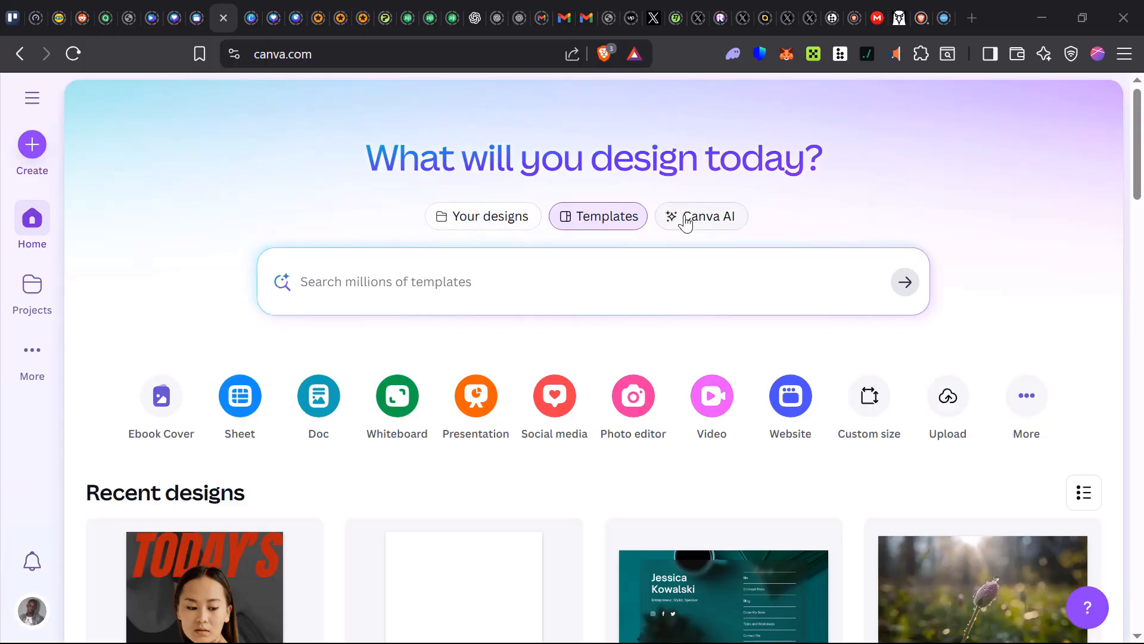
pyautogui.click(427, 280)
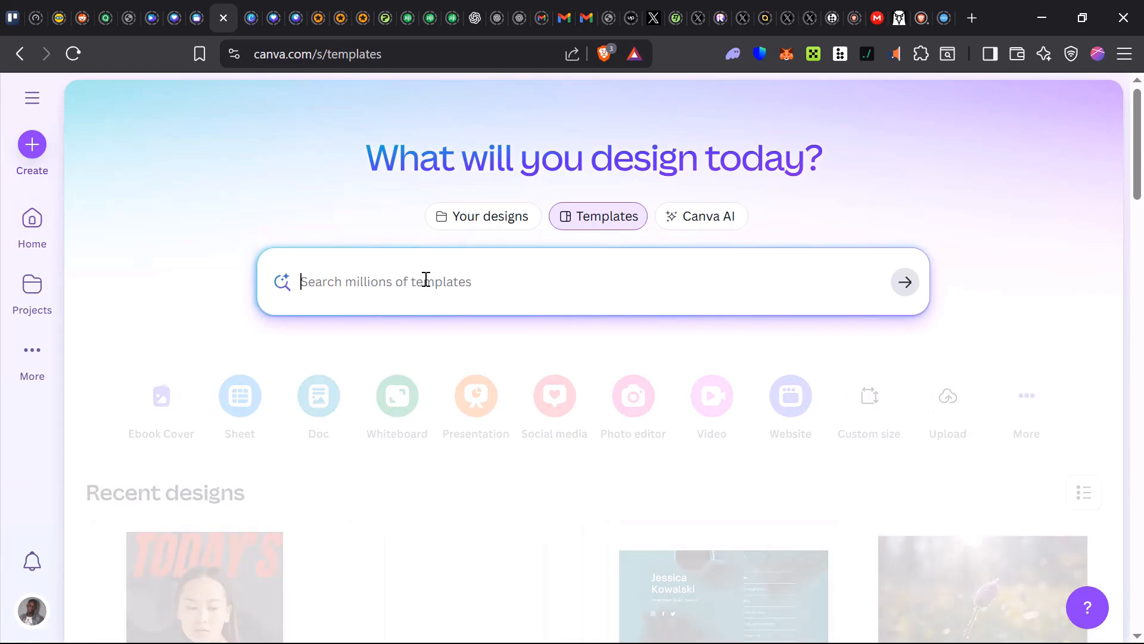
pyautogui.write('you')
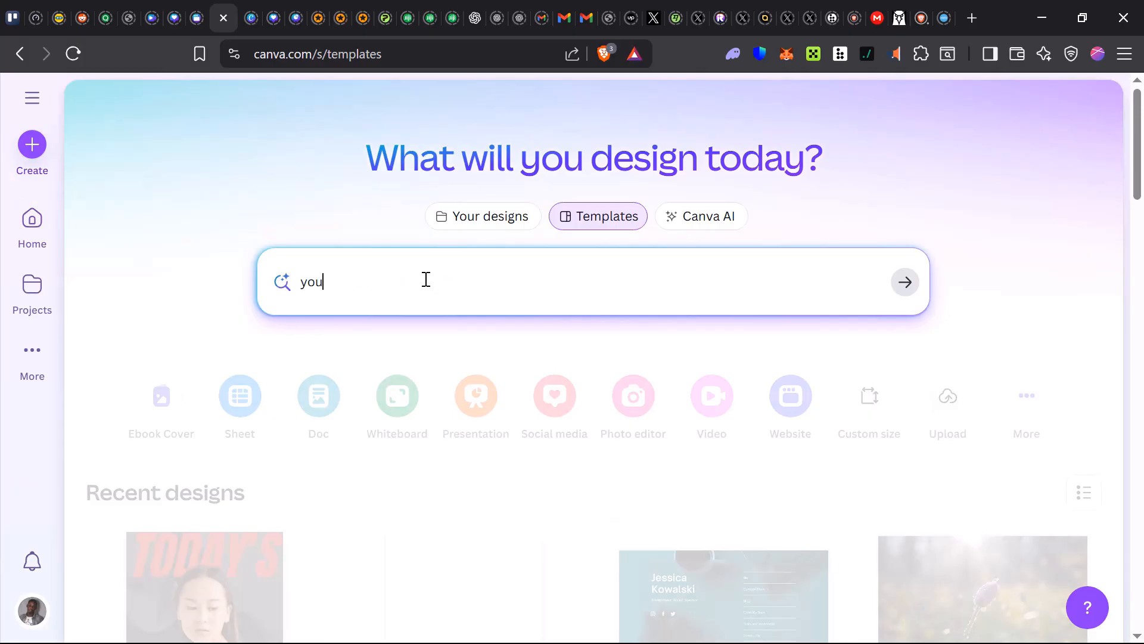
pyautogui.write('tub')
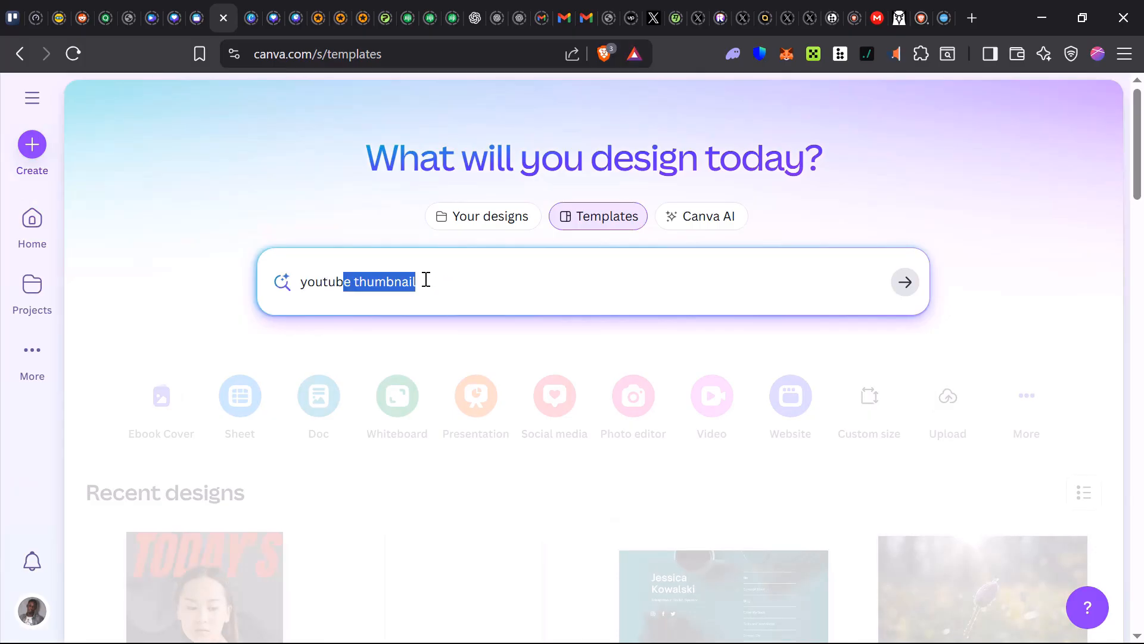
pyautogui.write('e channel art')
pyautogui.press('Return')
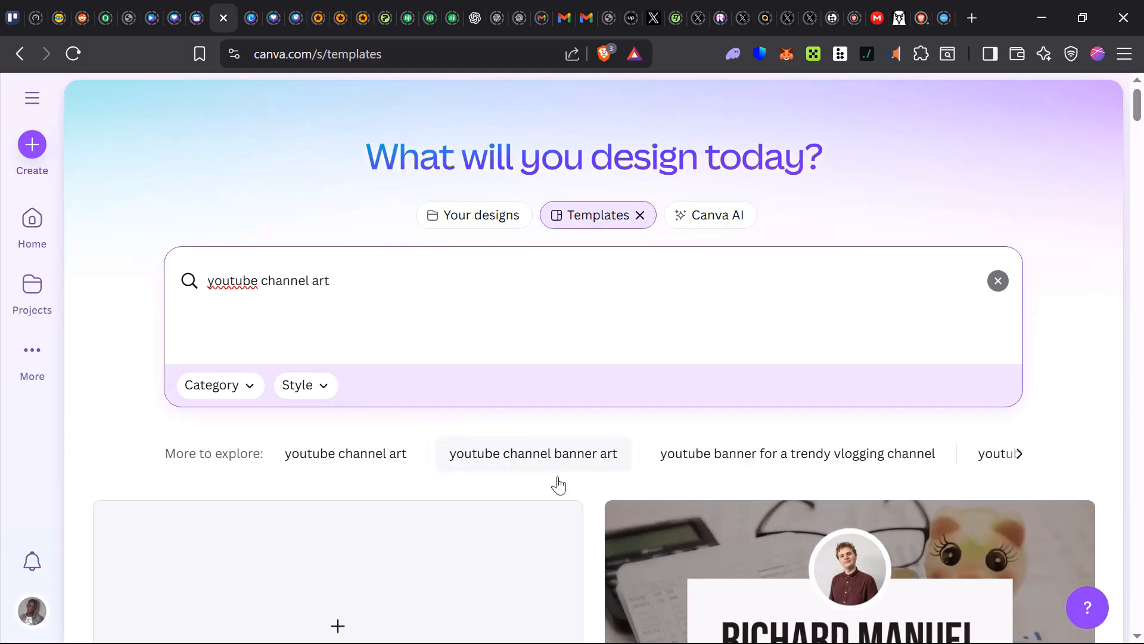
# - Choose the Black White Modern Financial Content YouTube Banner from the template results and open it for customization
pyautogui.scroll(-5, 557, 483)
pyautogui.scroll(-4, 454, 561)
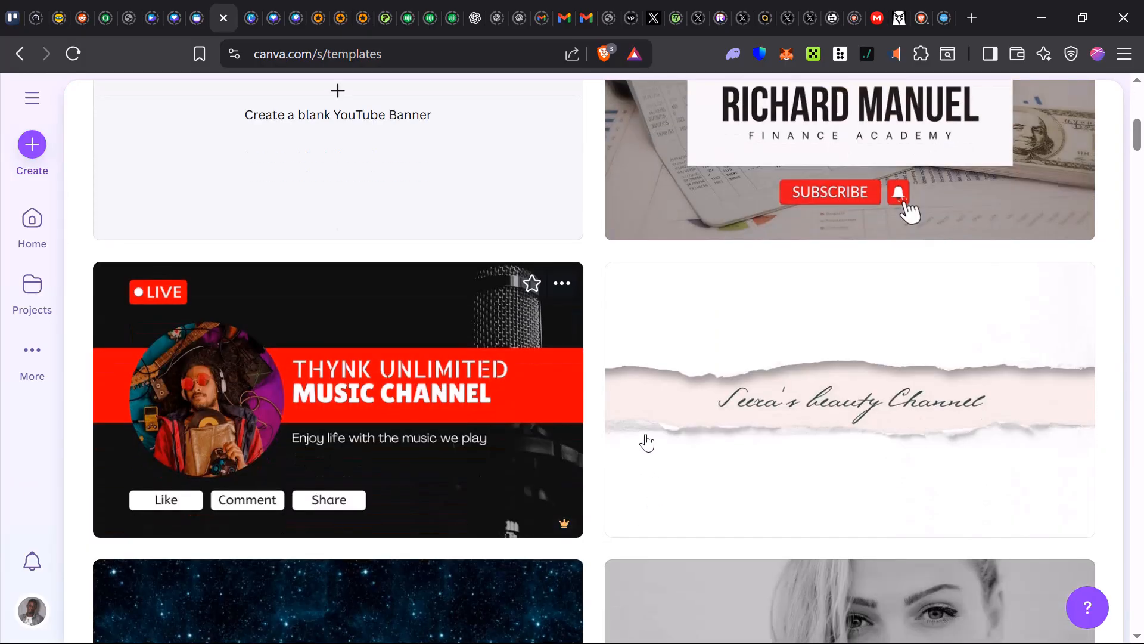
pyautogui.scroll(-5, 606, 401)
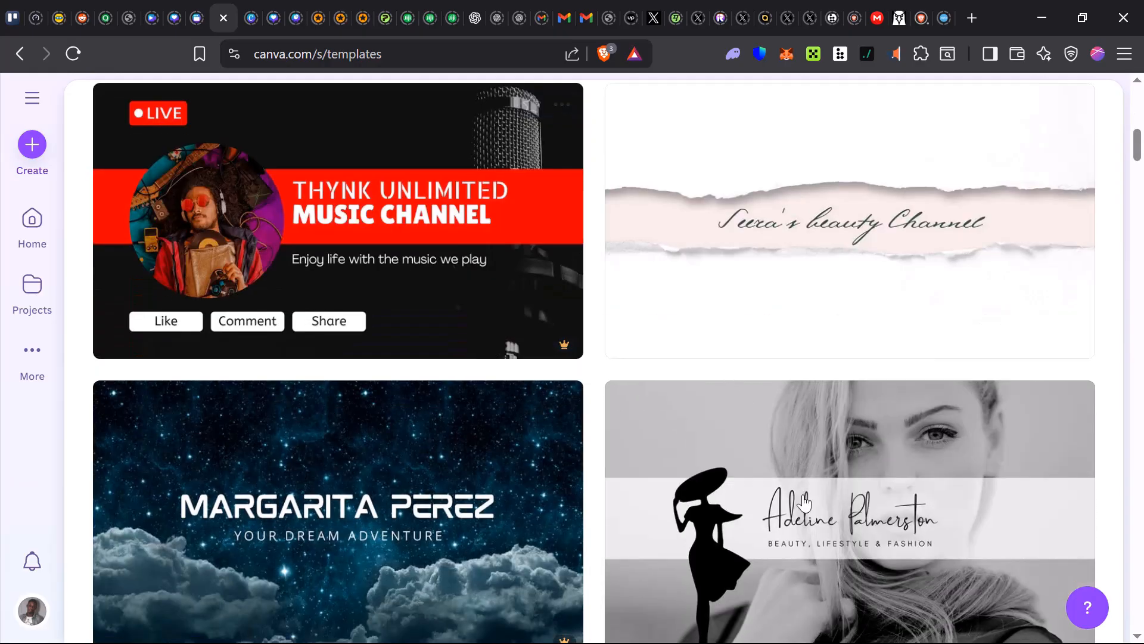
pyautogui.scroll(-7, 516, 506)
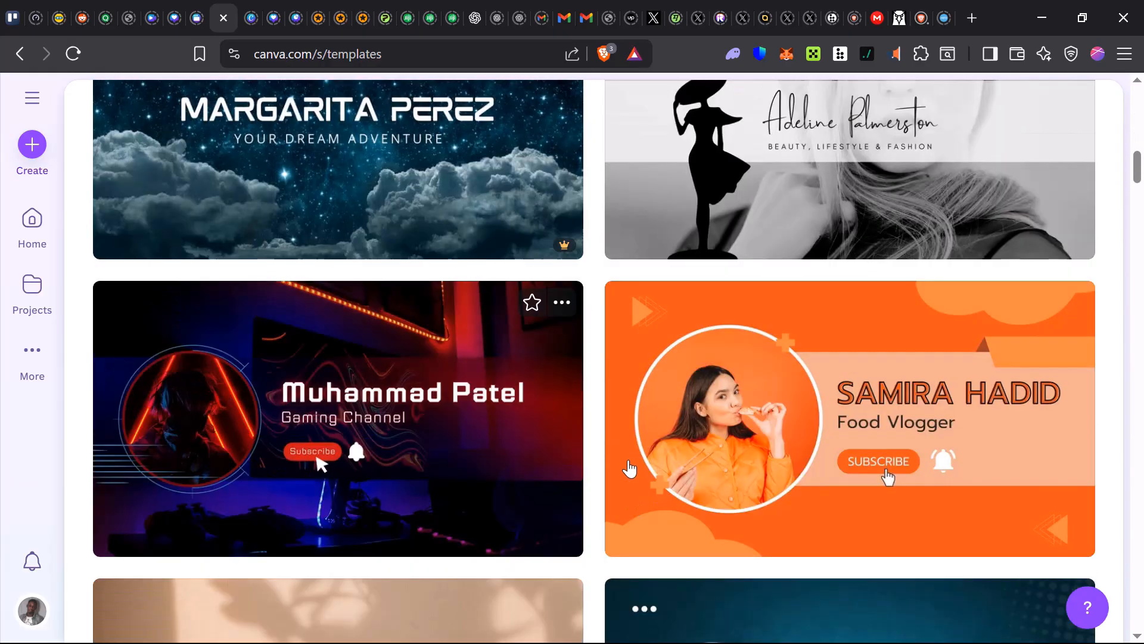
pyautogui.scroll(11, 781, 461)
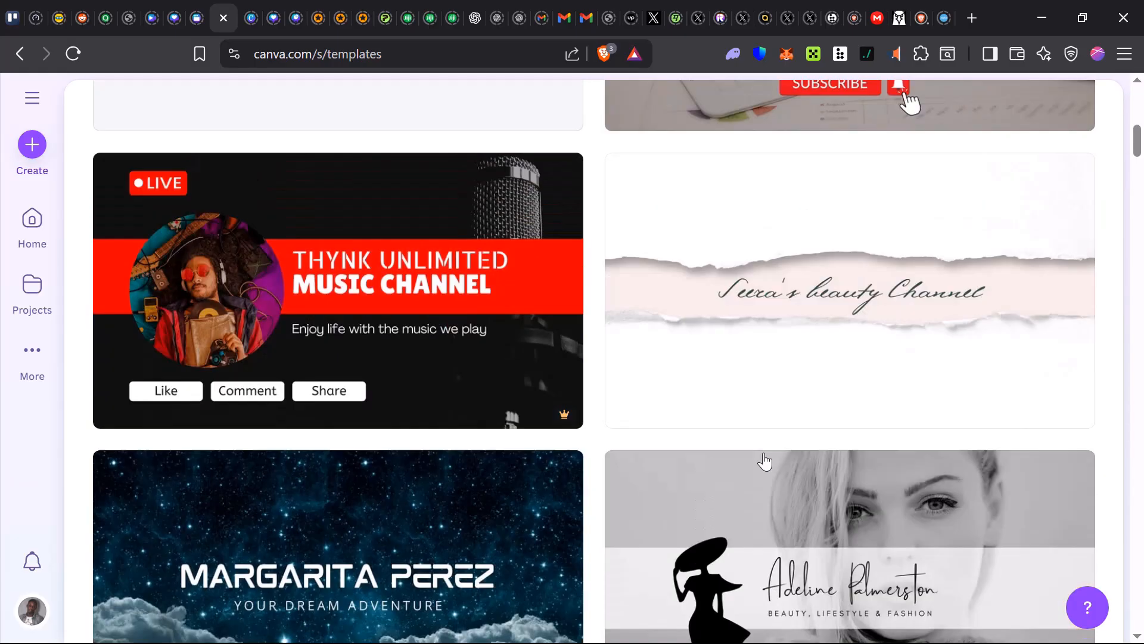
pyautogui.scroll(-3, 467, 480)
pyautogui.scroll(-3, 375, 474)
pyautogui.scroll(-4, 388, 477)
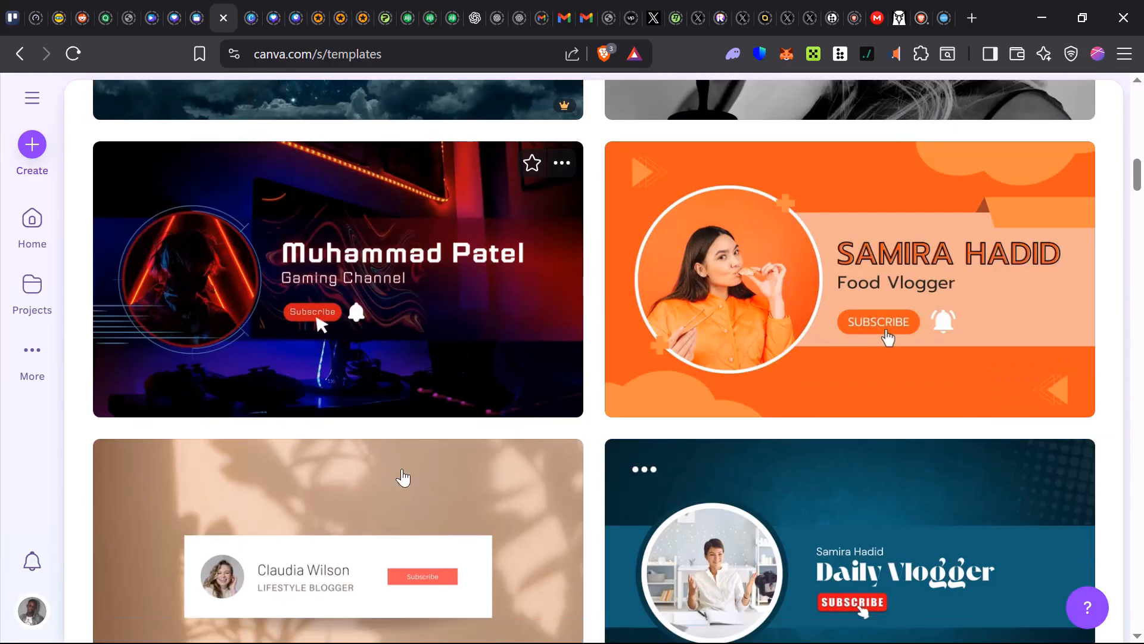
pyautogui.scroll(-5, 476, 489)
pyautogui.scroll(-3, 573, 490)
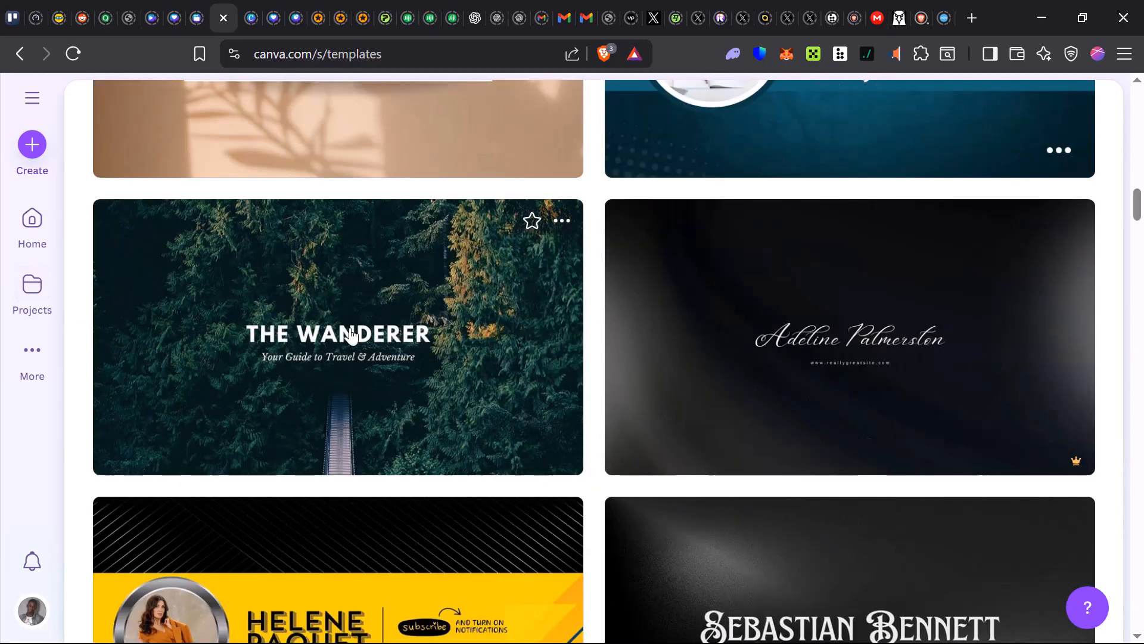
pyautogui.scroll(-5, 198, 341)
pyautogui.scroll(-8, 349, 399)
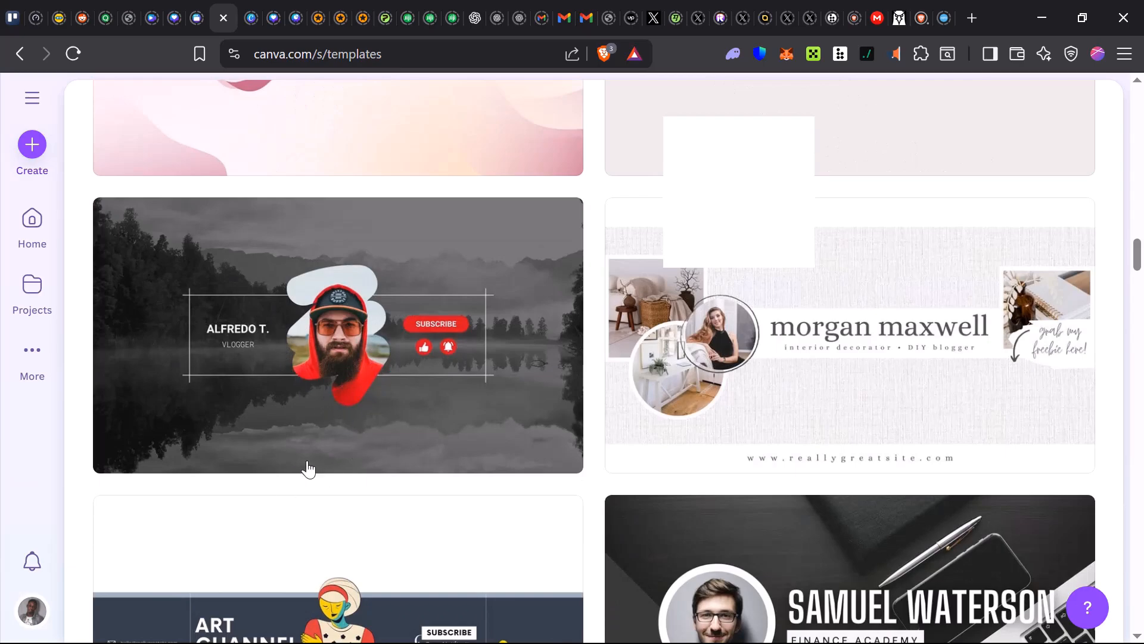
pyautogui.scroll(-10, 307, 467)
pyautogui.scroll(1, 316, 435)
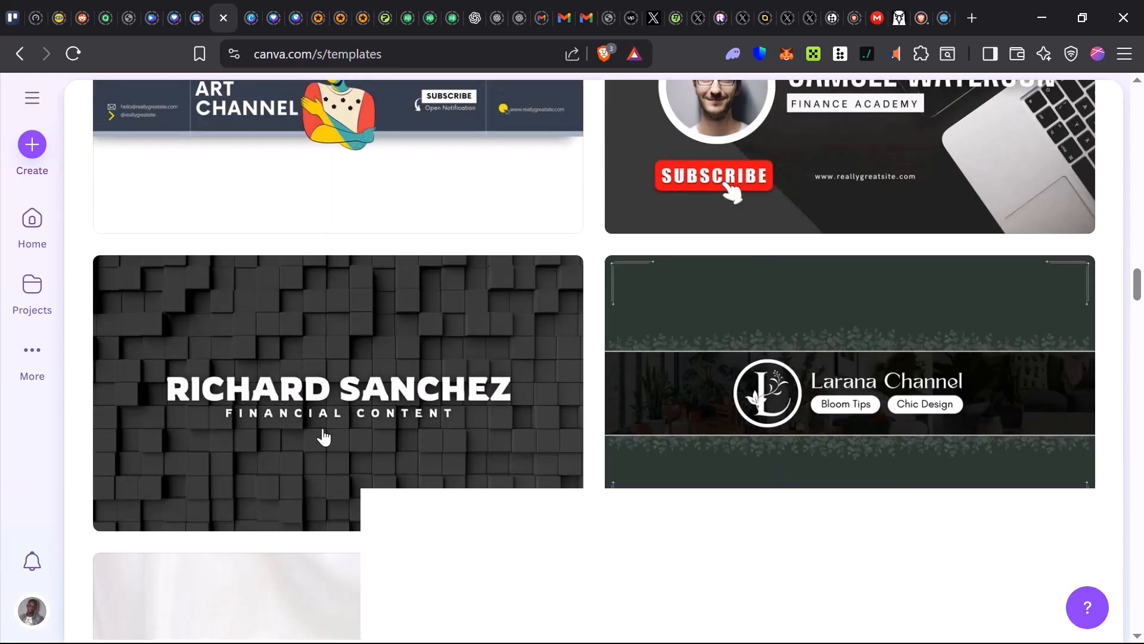
pyautogui.scroll(-1, 301, 435)
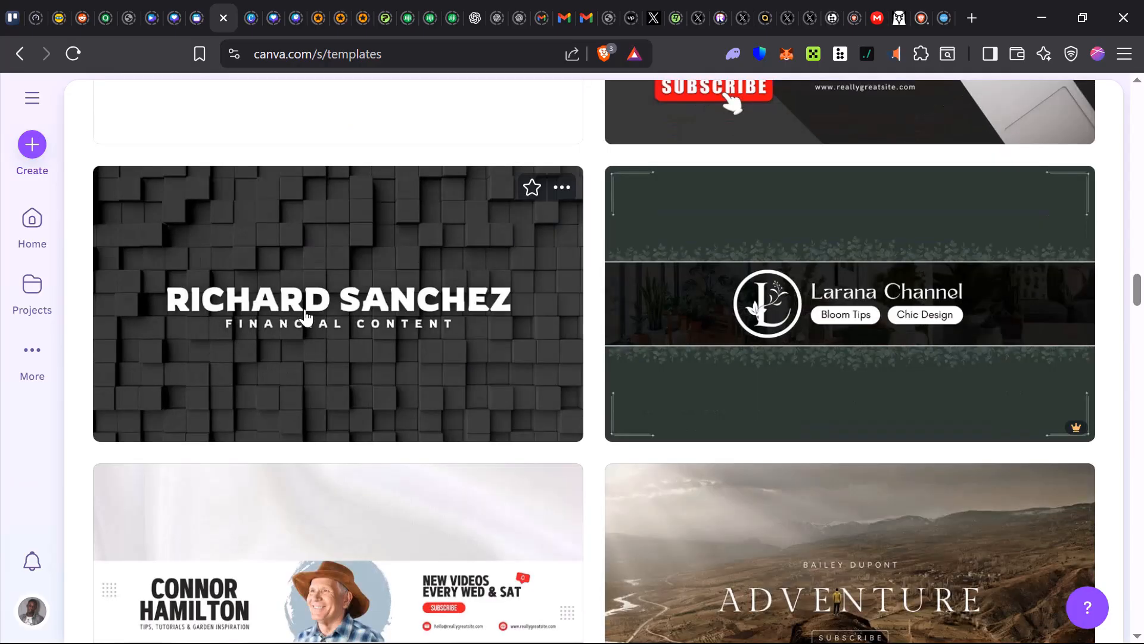
pyautogui.click(360, 390)
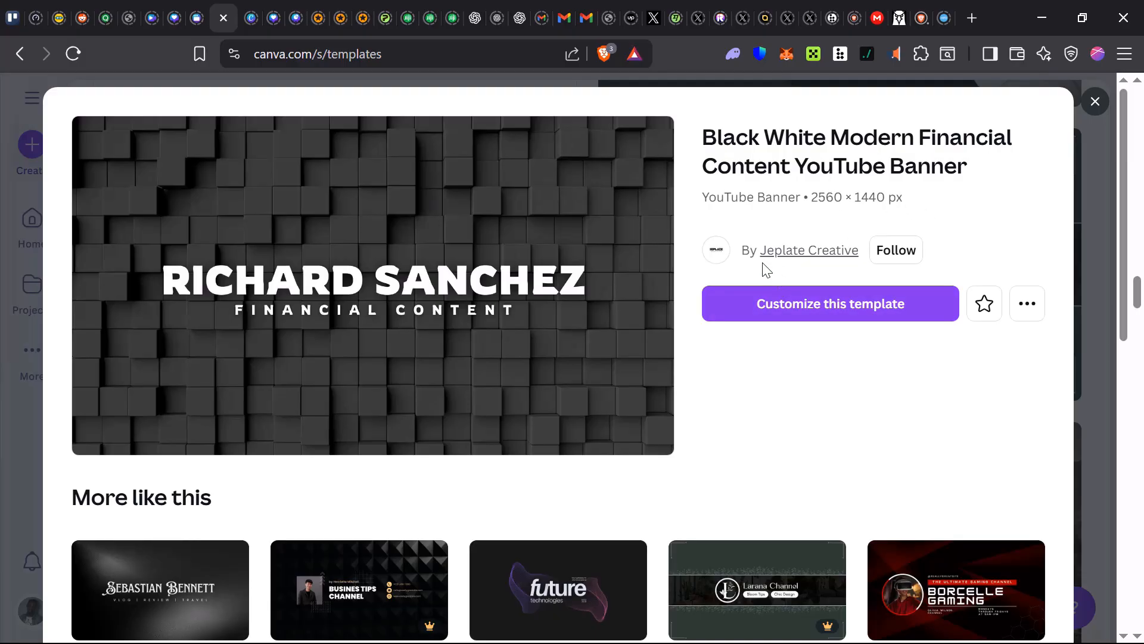
pyautogui.click(830, 315)
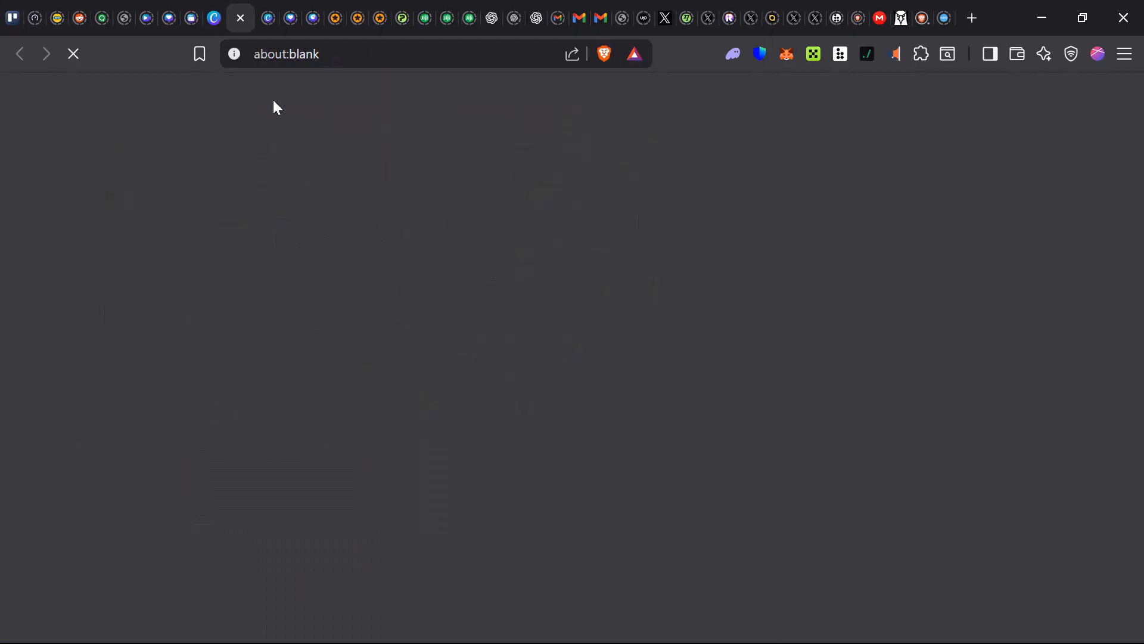
# - Return to the template's preview page and look through the similar YouTube banner designs
pyautogui.click(212, 25)
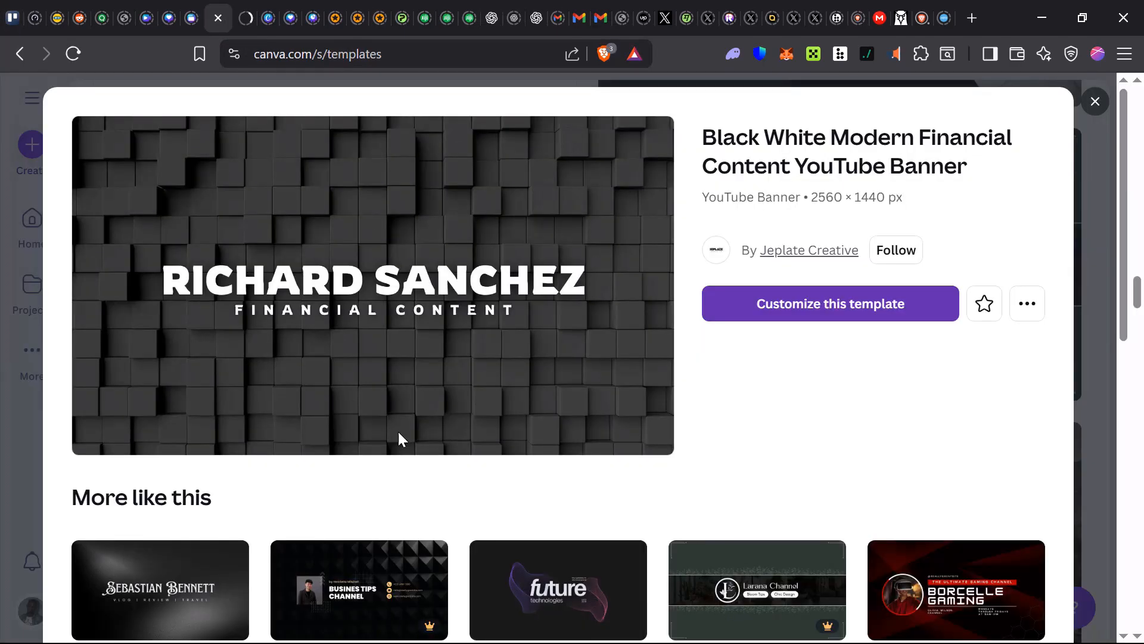
pyautogui.scroll(-2, 310, 441)
pyautogui.scroll(-2, 119, 438)
pyautogui.scroll(-5, 153, 427)
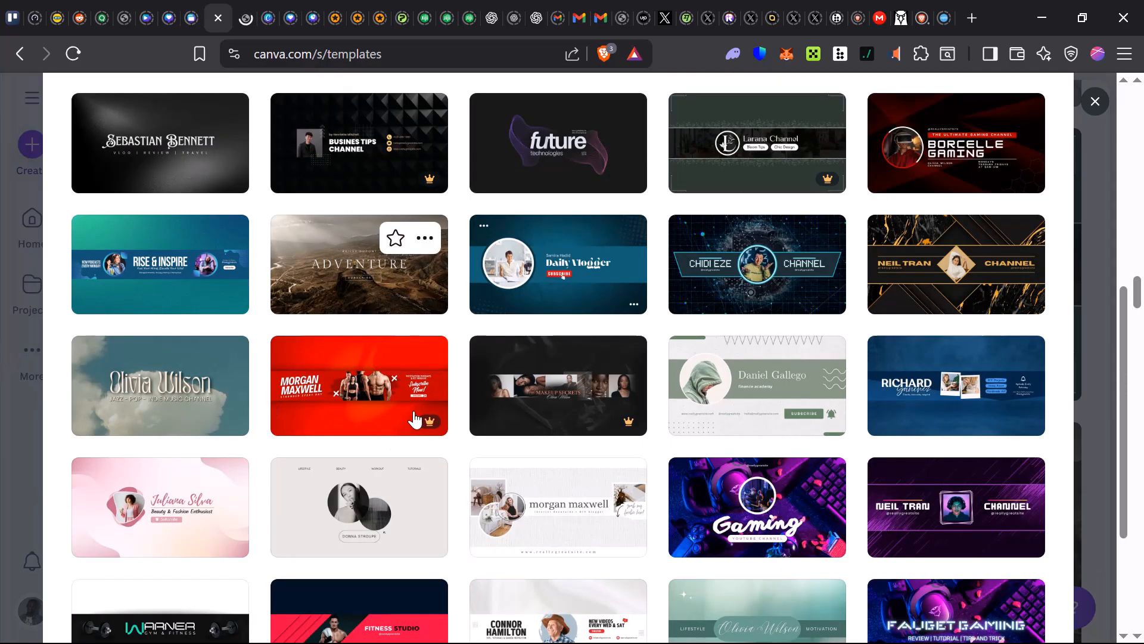
pyautogui.moveTo(425, 425)
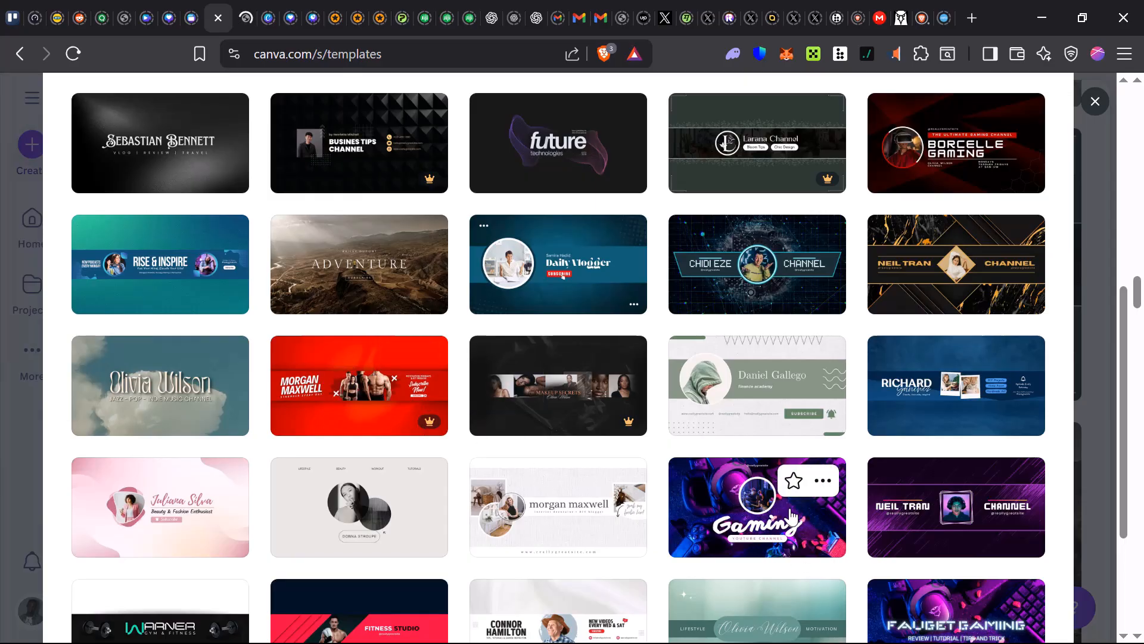
pyautogui.scroll(-3, 755, 522)
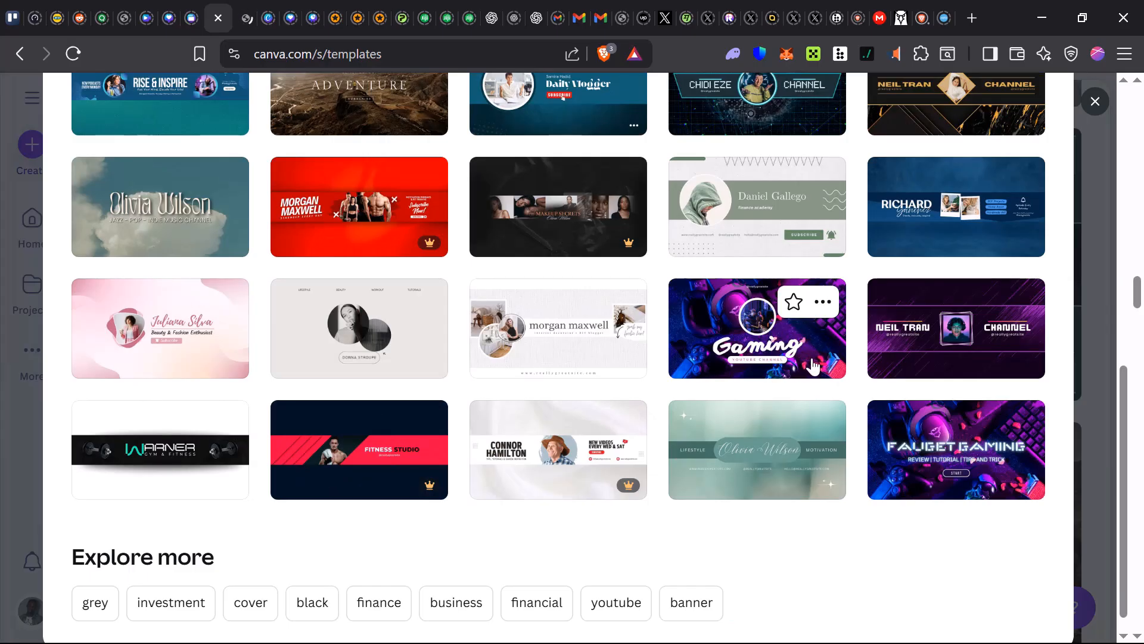
pyautogui.scroll(2, 494, 240)
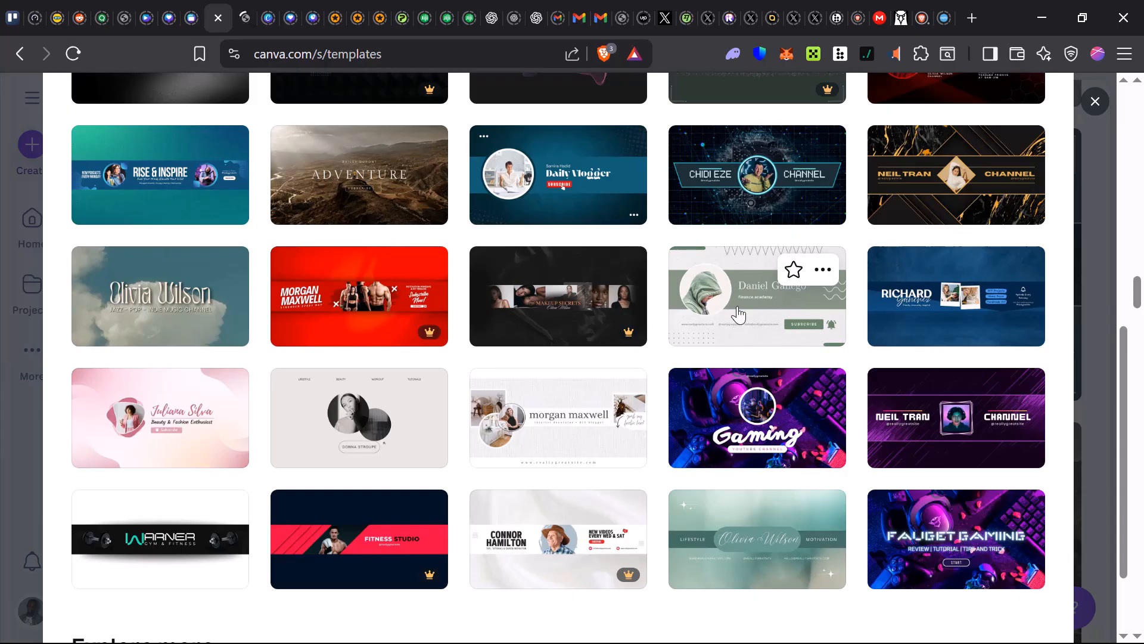
pyautogui.scroll(3, 946, 295)
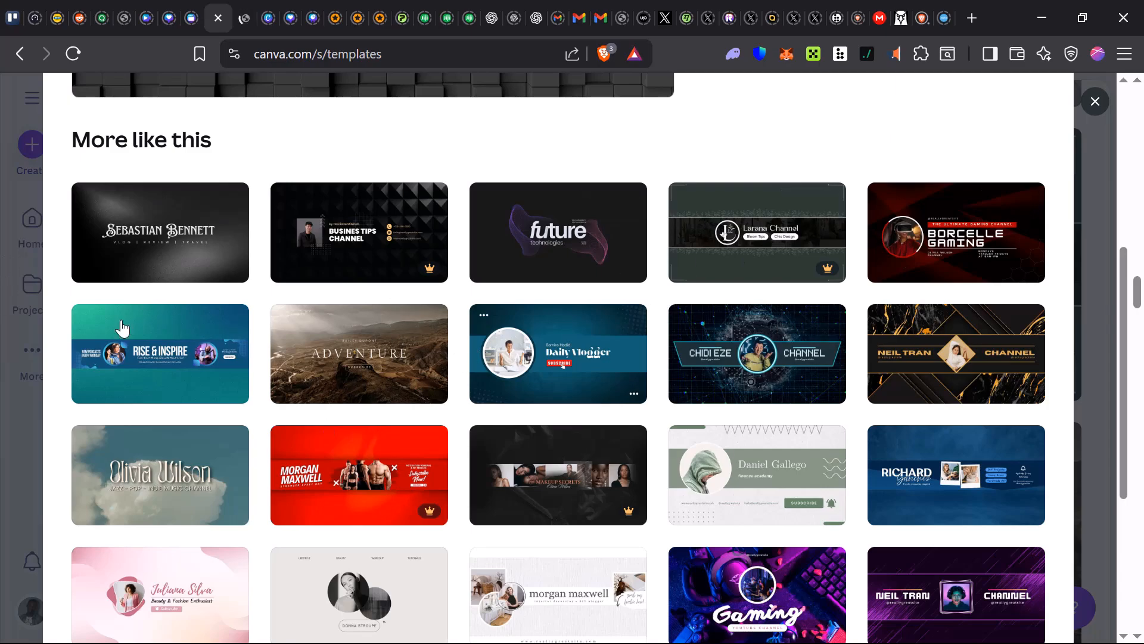
pyautogui.scroll(3, 337, 304)
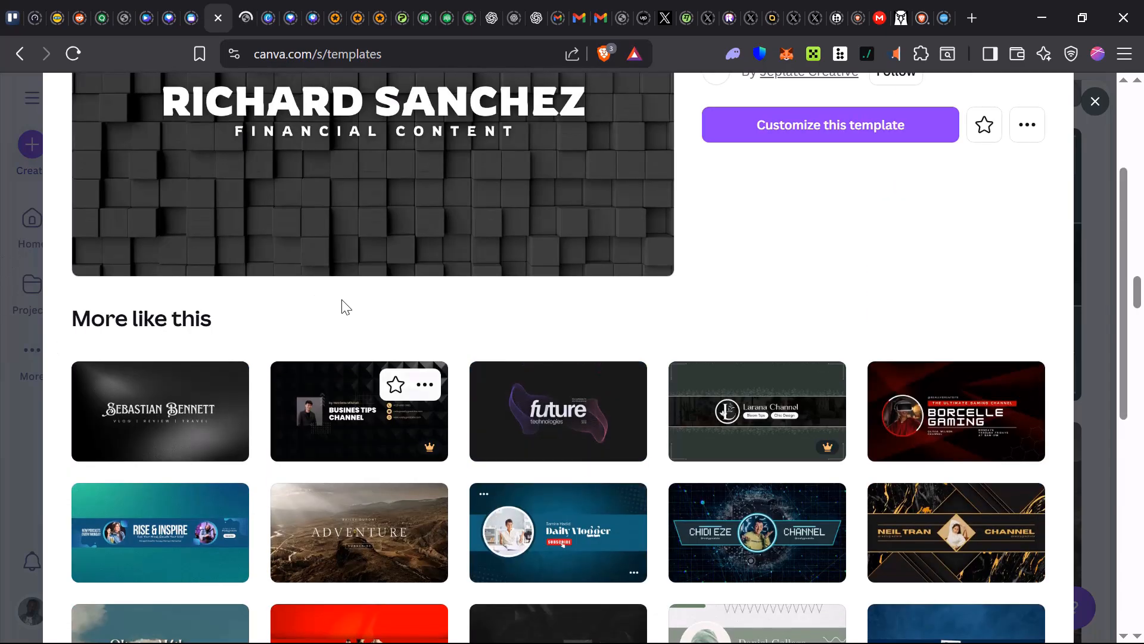
pyautogui.scroll(3, 365, 296)
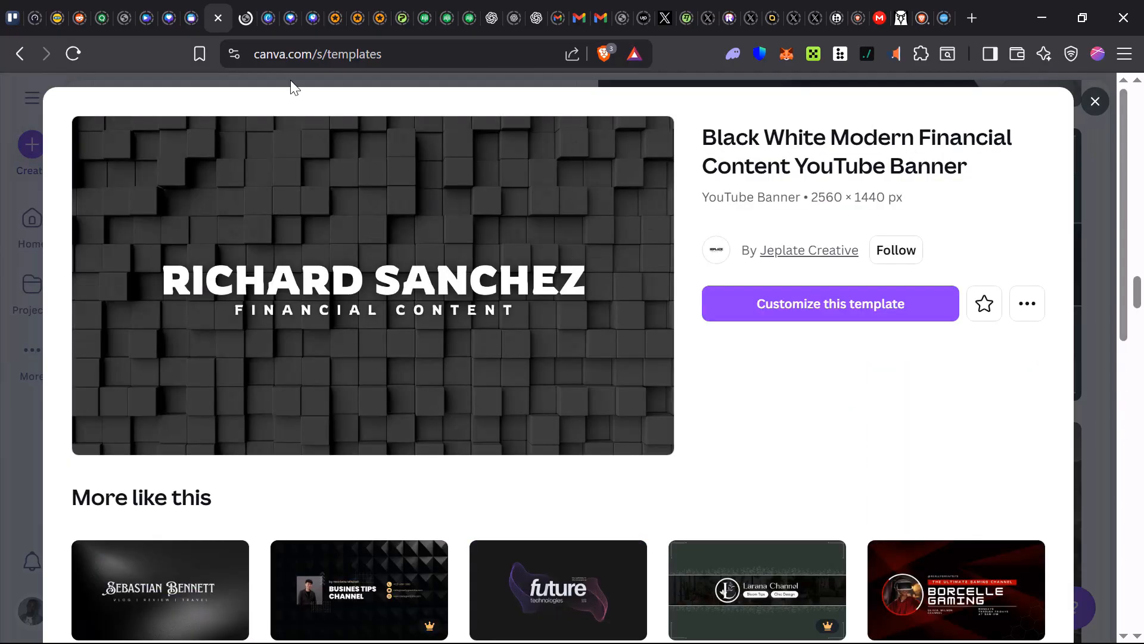
# - Go to the banner design opened in the editor and look through its suggested templates
pyautogui.click(241, 29)
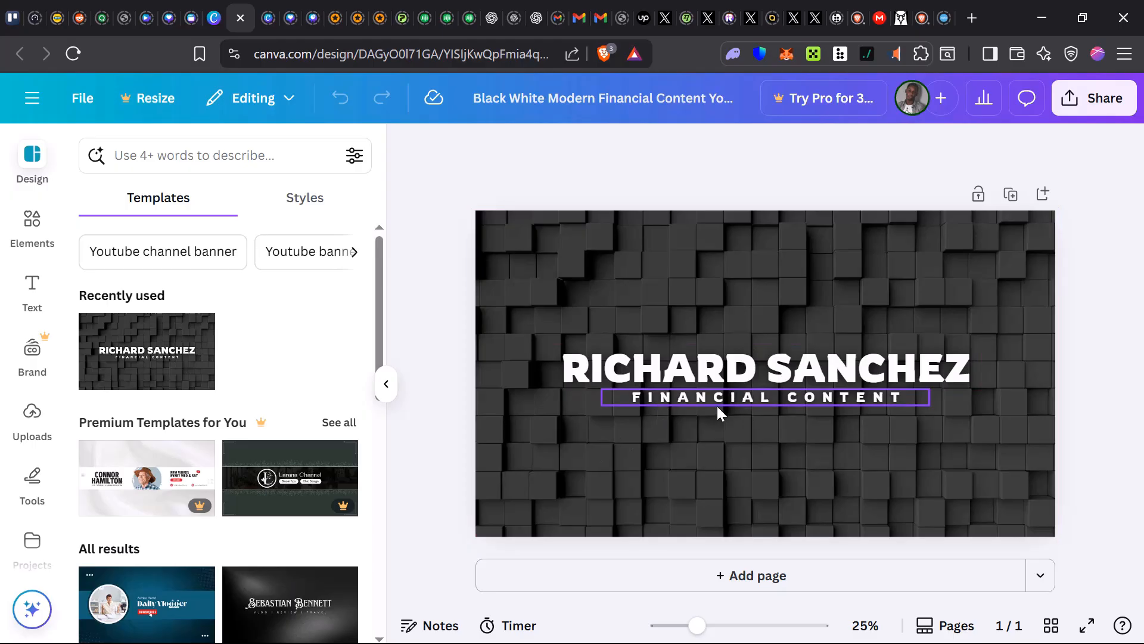
pyautogui.scroll(-2, 30, 494)
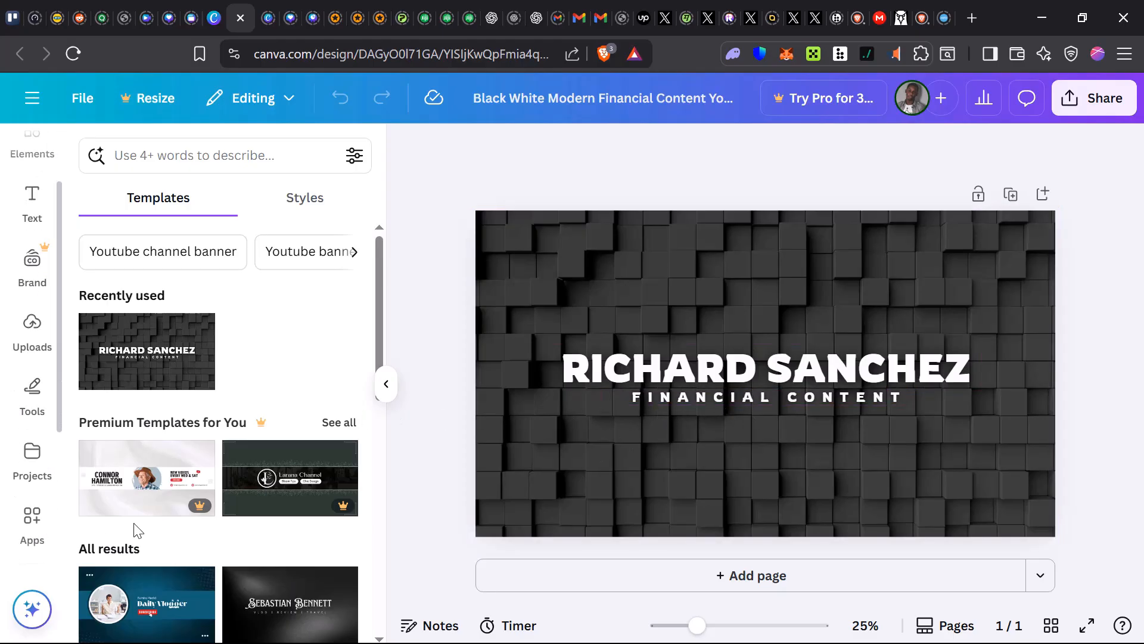
pyautogui.scroll(-8, 192, 511)
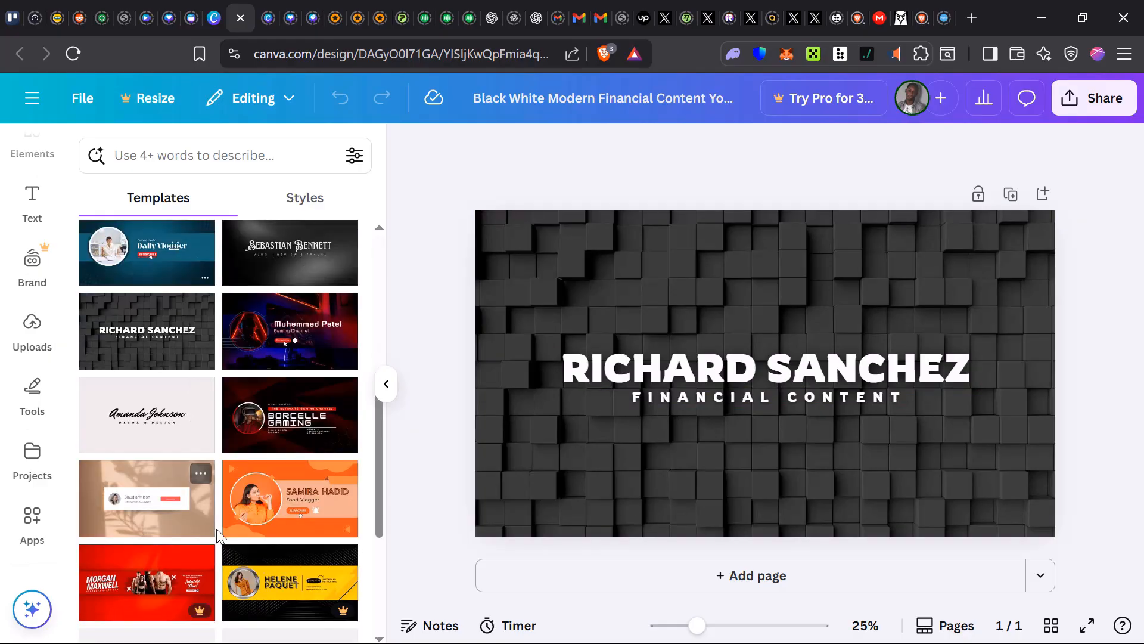
pyautogui.scroll(-5, 231, 529)
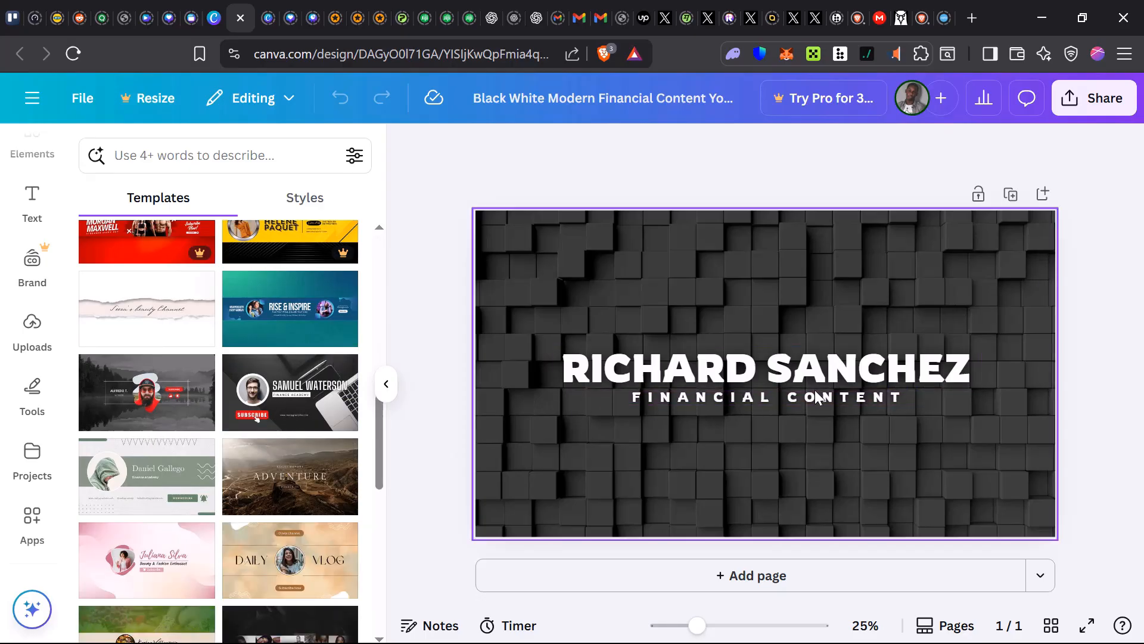
pyautogui.scroll(10, 299, 468)
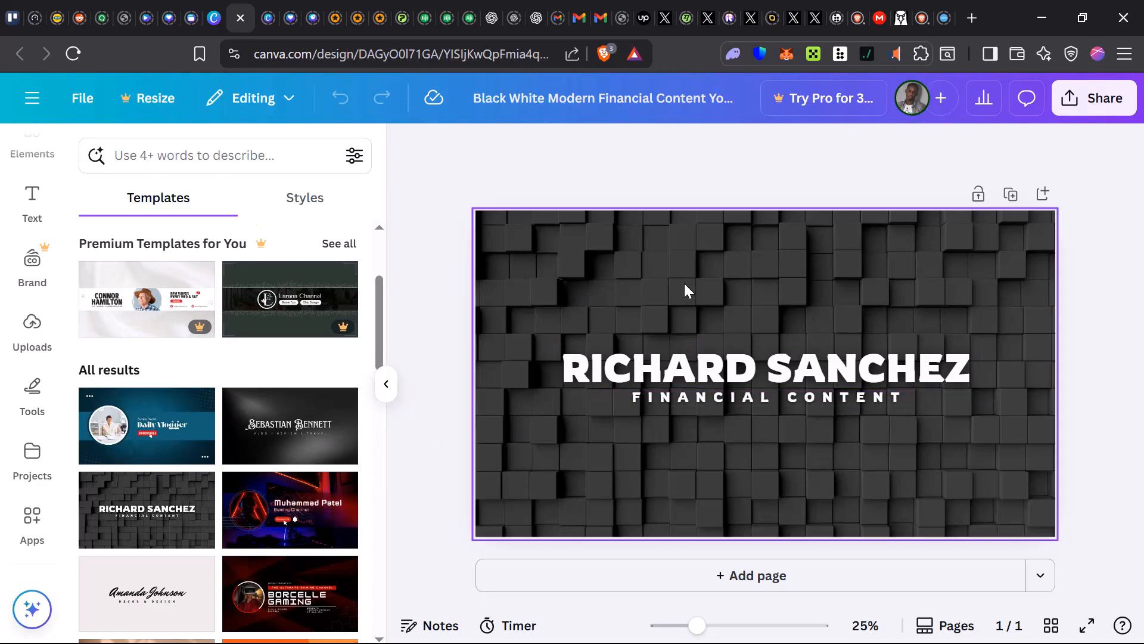
# - Try a solid light blue color as the banner's background and undo the change
pyautogui.click(728, 282)
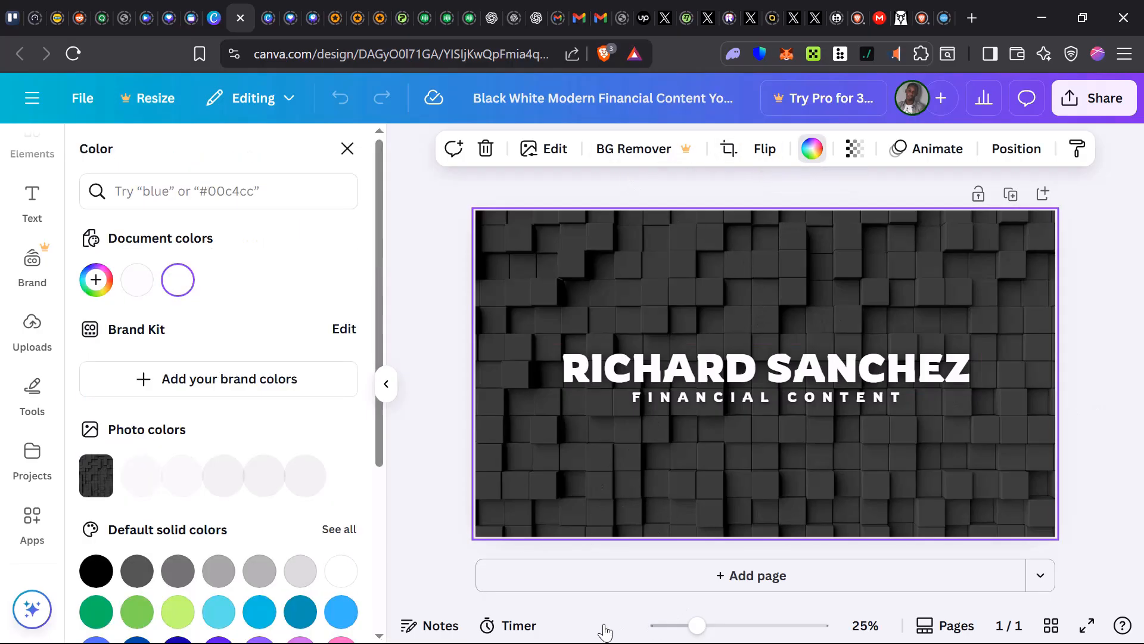
pyautogui.click(215, 605)
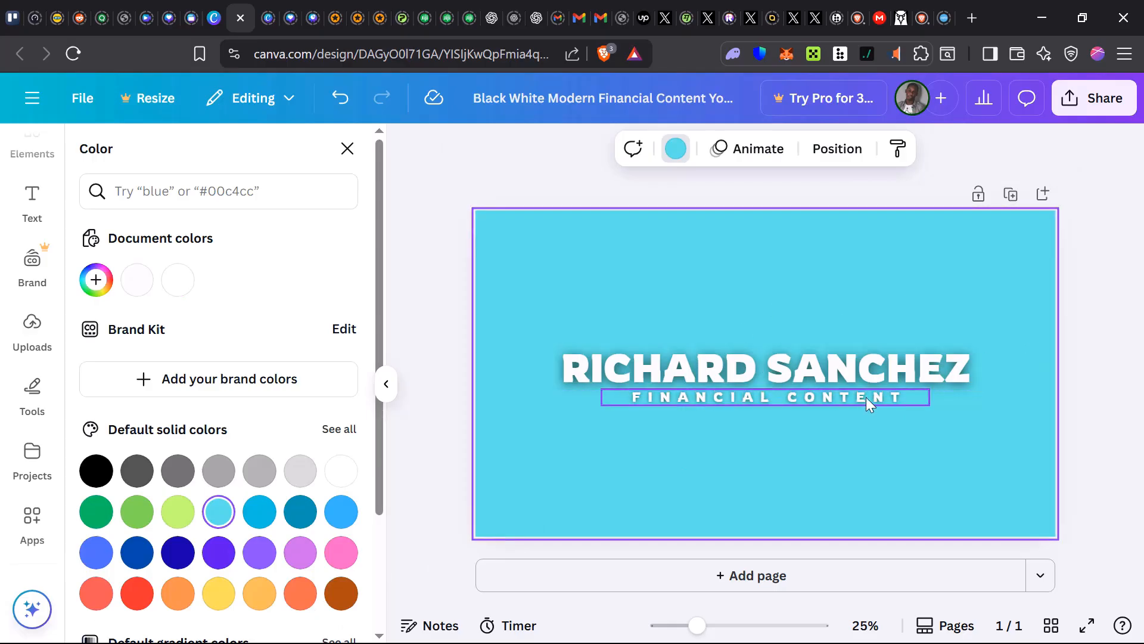
pyautogui.click(344, 106)
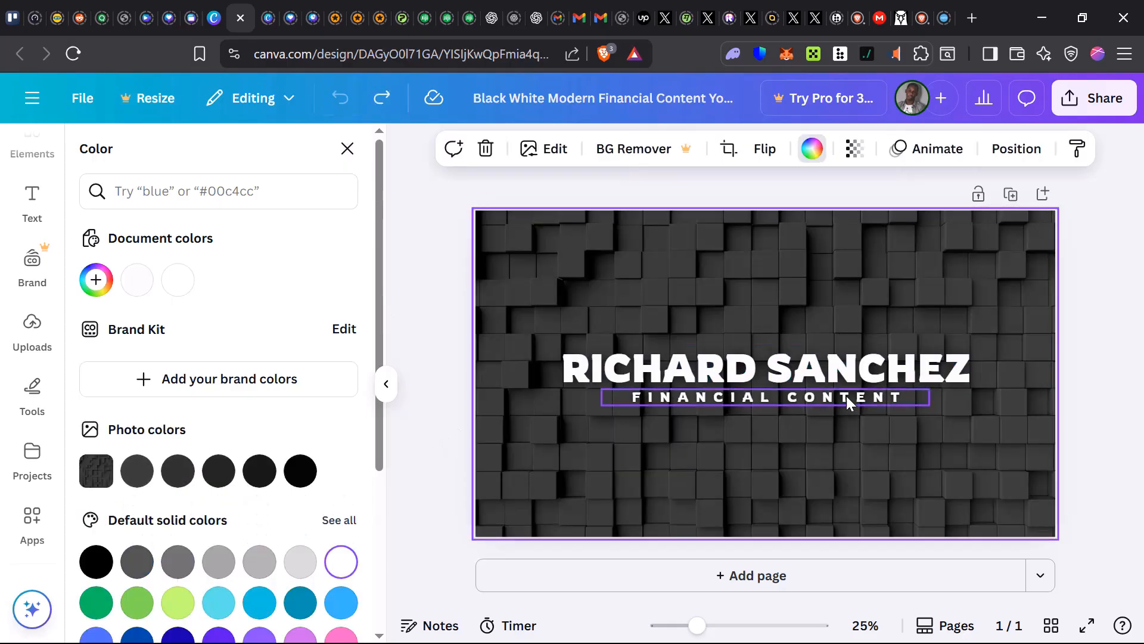
# - Change the font of the banner's large name headline to TAN Nimbus
pyautogui.click(782, 371)
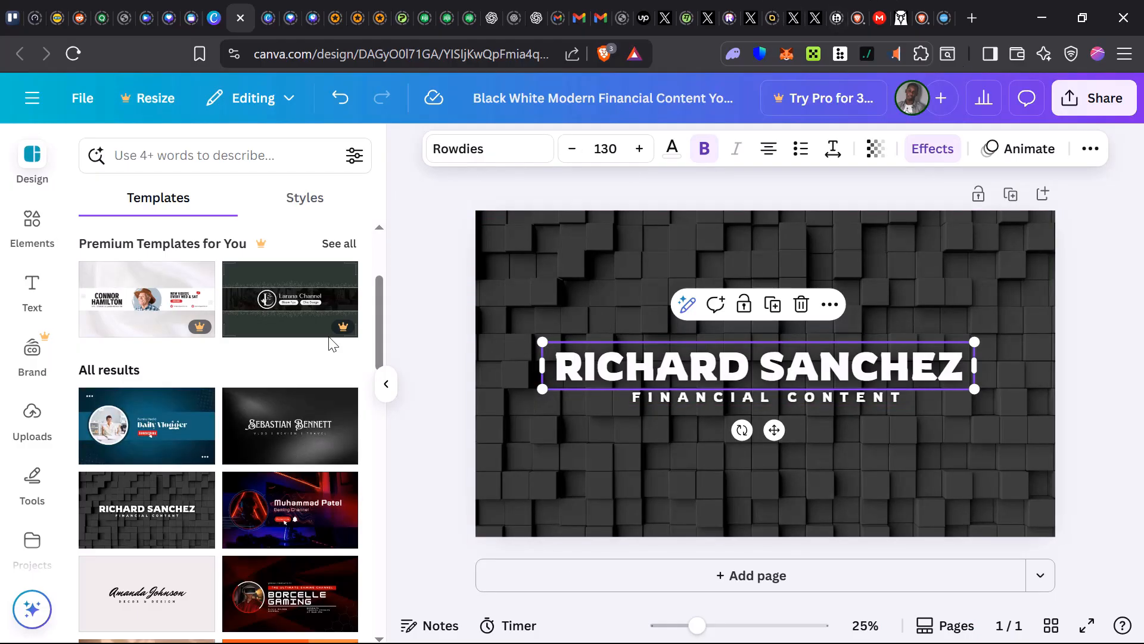
pyautogui.click(499, 158)
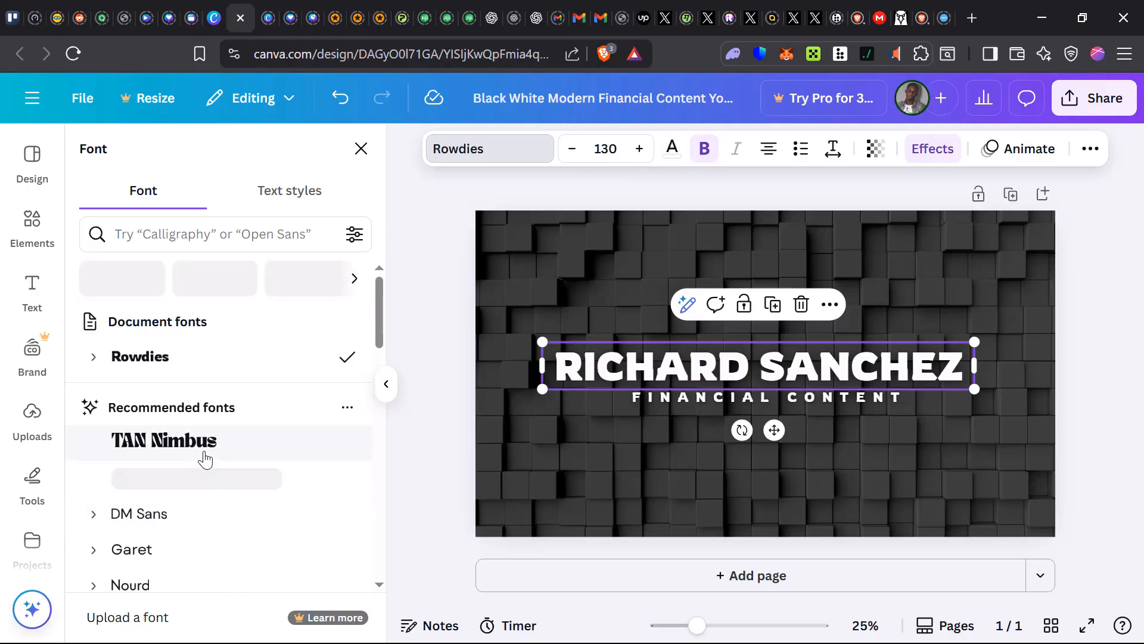
pyautogui.scroll(-2, 149, 465)
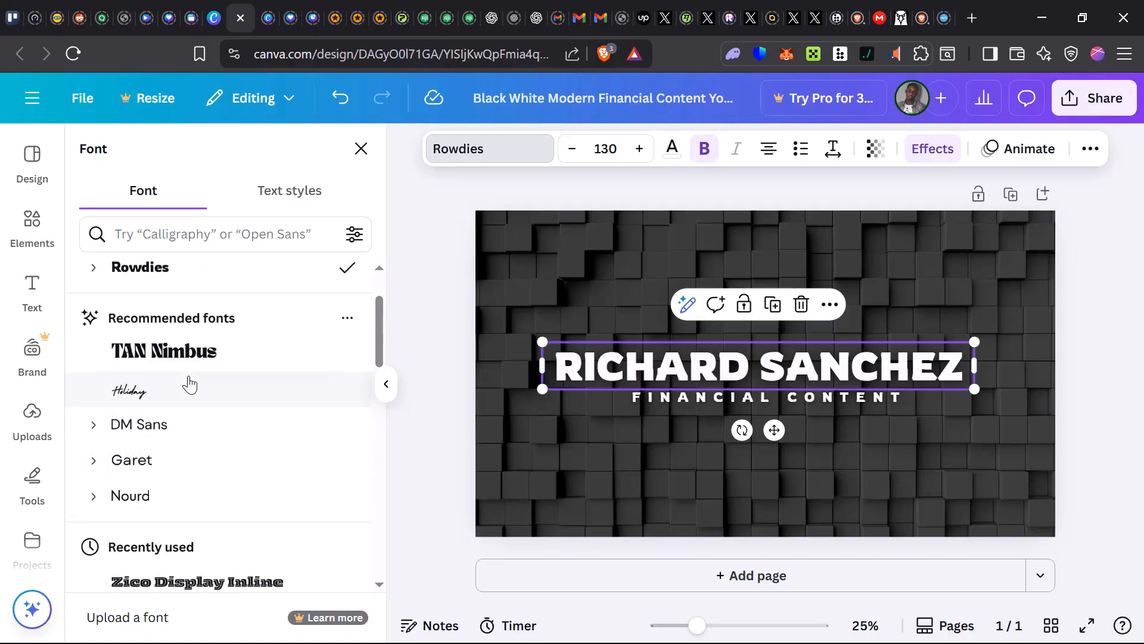
pyautogui.click(177, 359)
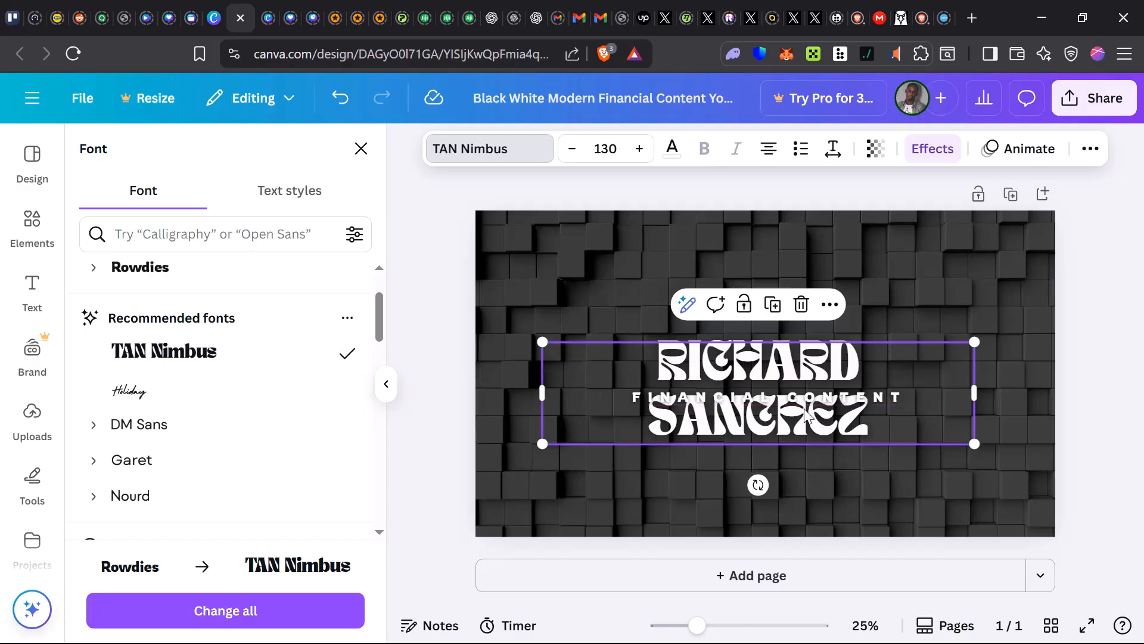
# - Move the FINANCIAL CONTENT subtitle slightly upward and recolor its text coral red
pyautogui.click(765, 398)
pyautogui.moveTo(766, 398); pyautogui.dragTo(804, 394)
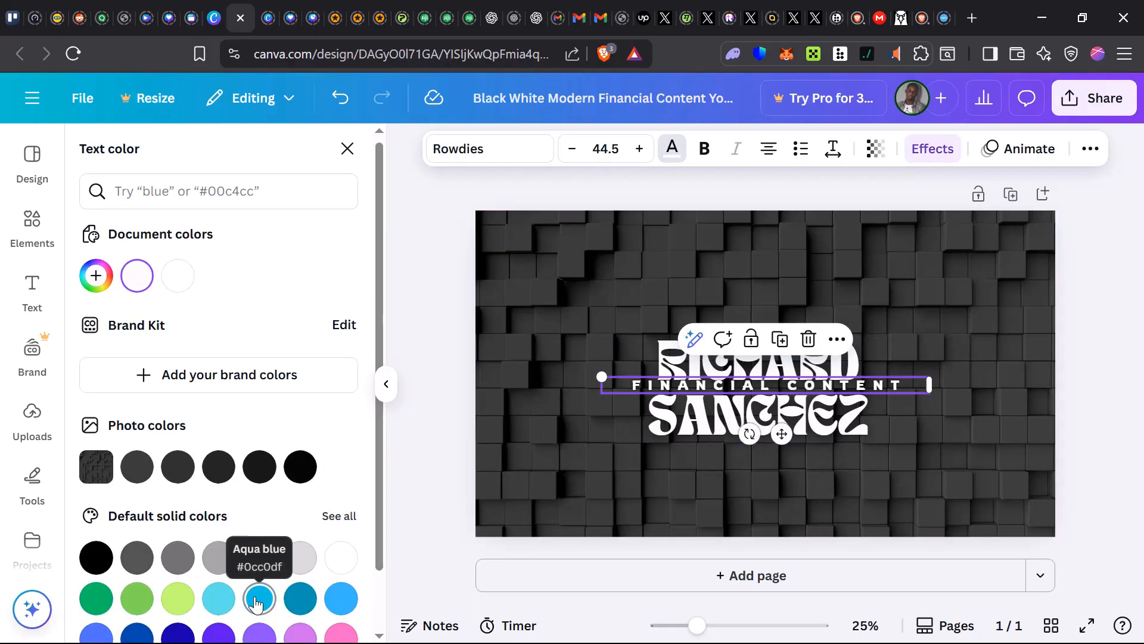
pyautogui.scroll(-2, 259, 602)
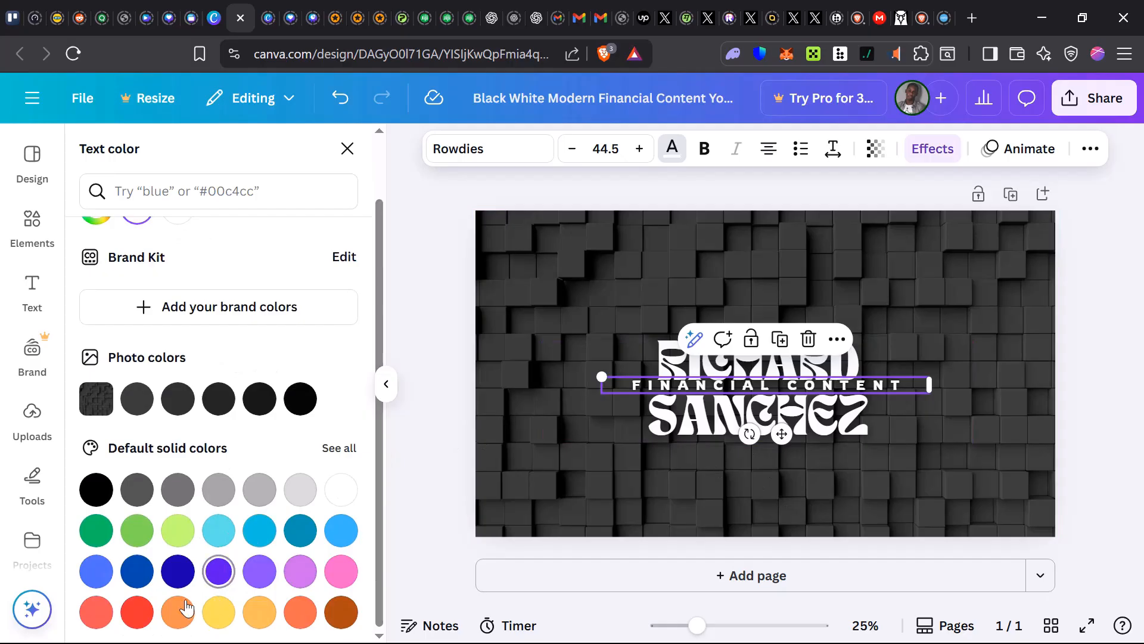
pyautogui.click(95, 613)
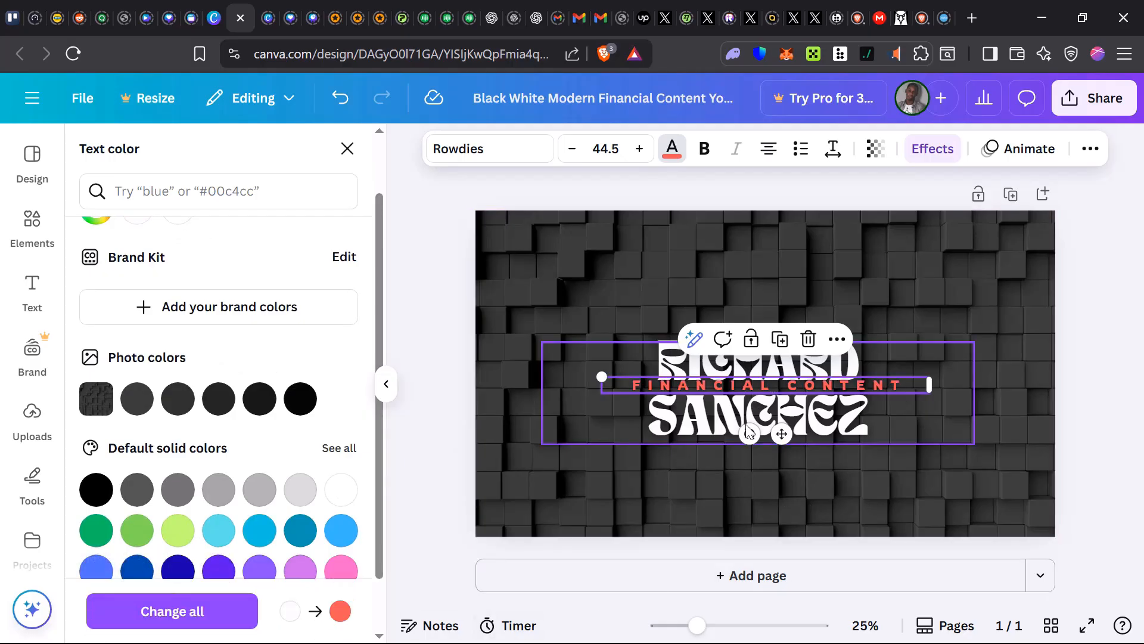
# - Recolor the large name headline yellow and move it up above the FINANCIAL CONTENT subtitle
pyautogui.click(665, 425)
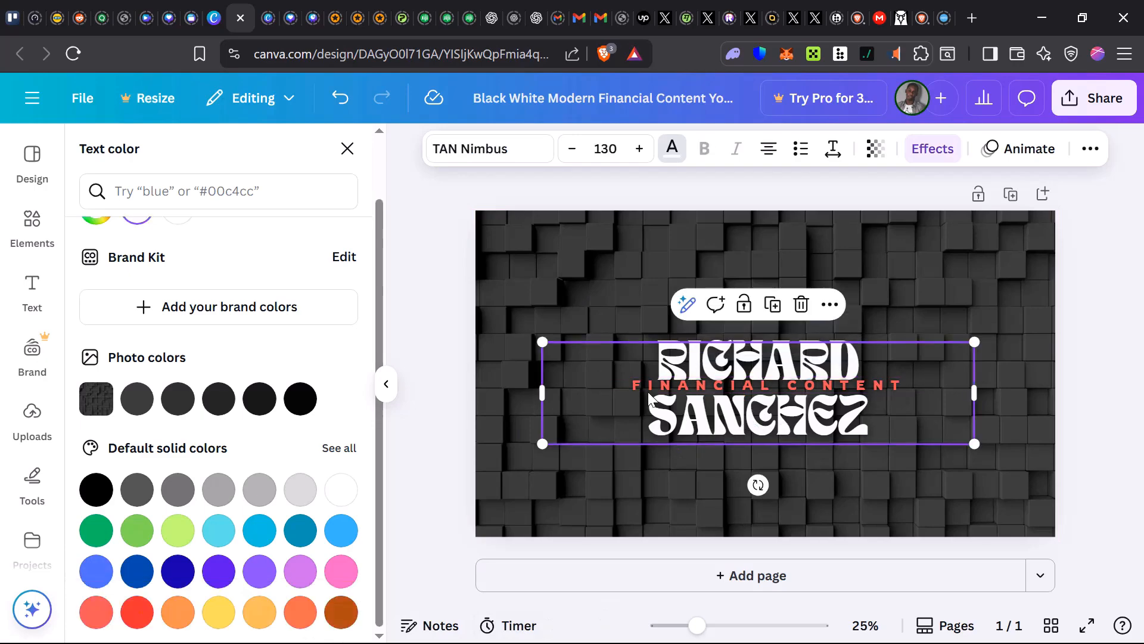
pyautogui.click(226, 618)
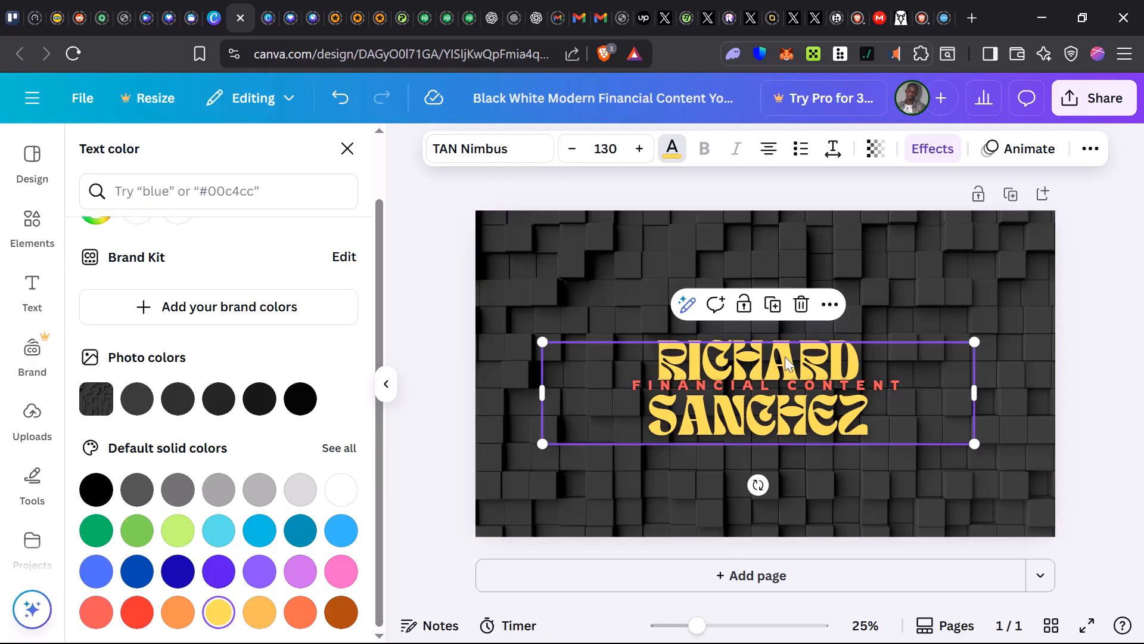
pyautogui.moveTo(778, 356); pyautogui.dragTo(785, 294)
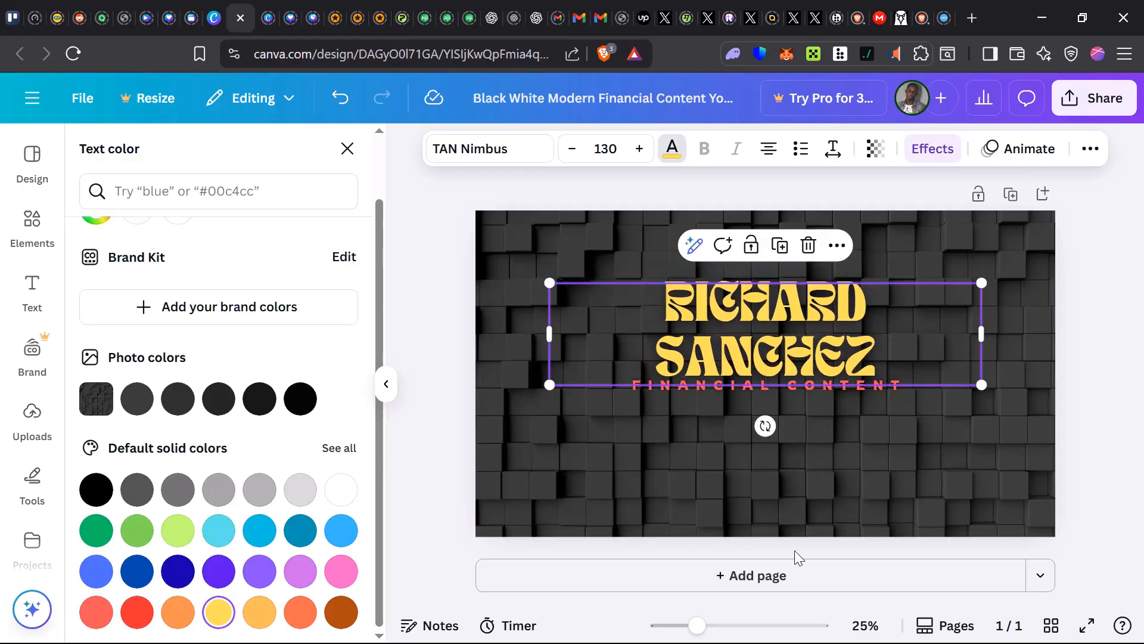
pyautogui.click(761, 438)
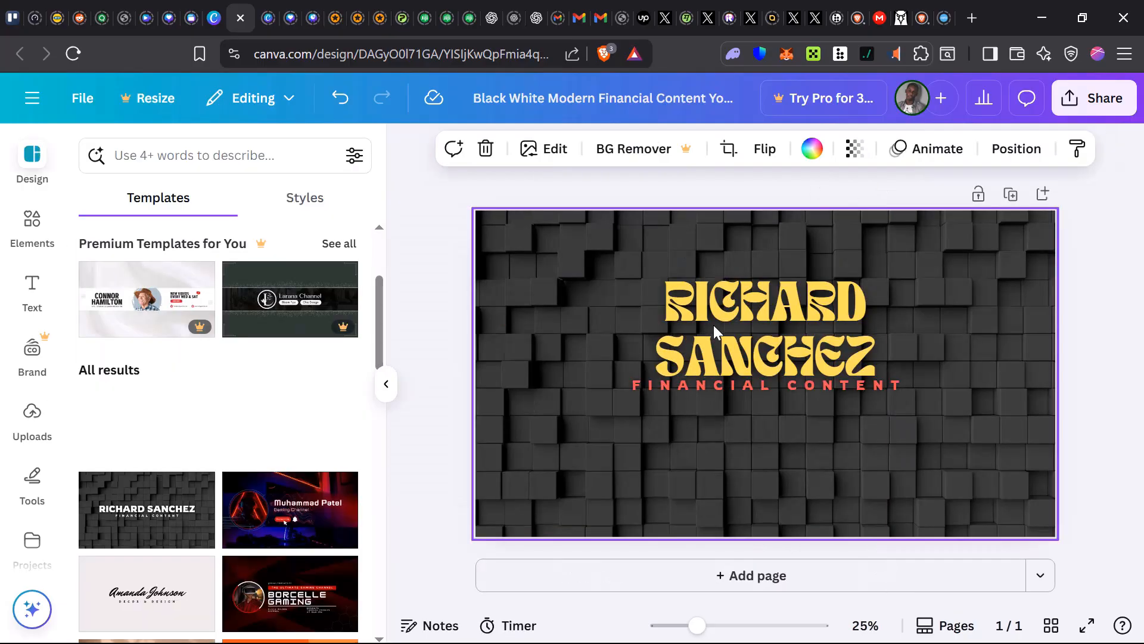
# - Replace the yellow headline text with GOODY and position it directly above the FINANCIAL CONTENT subtitle
pyautogui.click(835, 313)
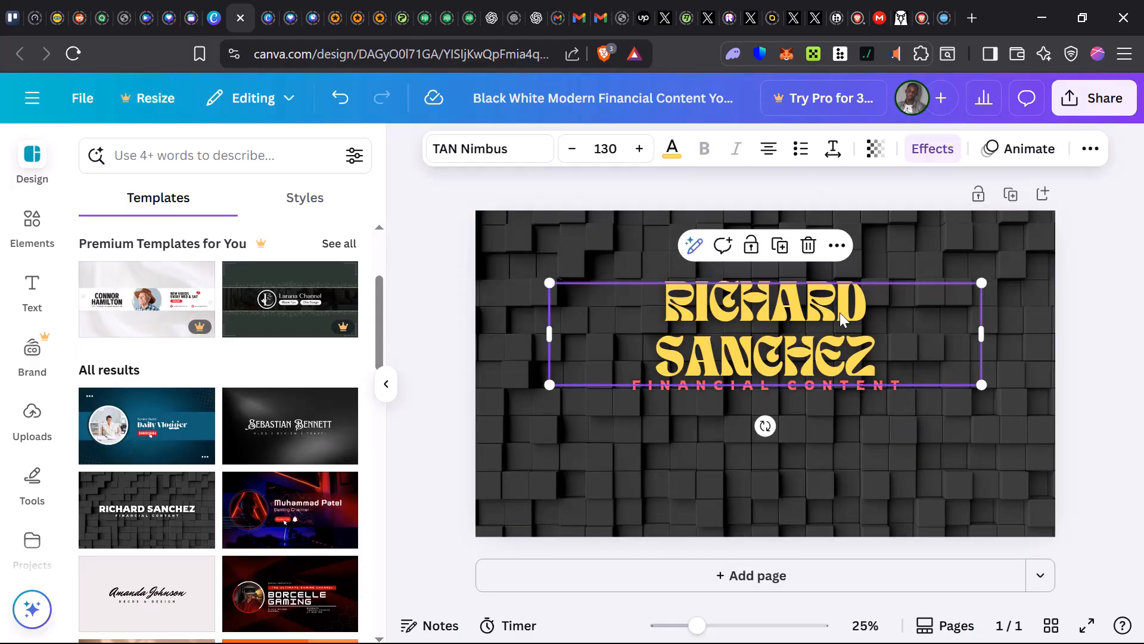
pyautogui.moveTo(839, 313); pyautogui.dragTo(839, 321)
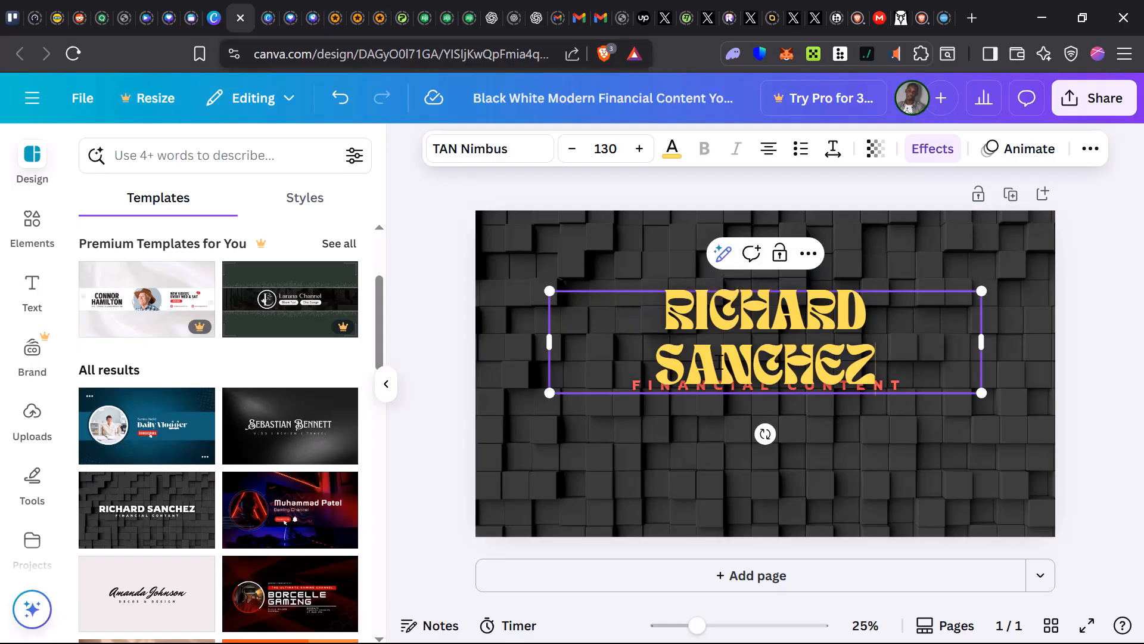
pyautogui.press('BackSpace')
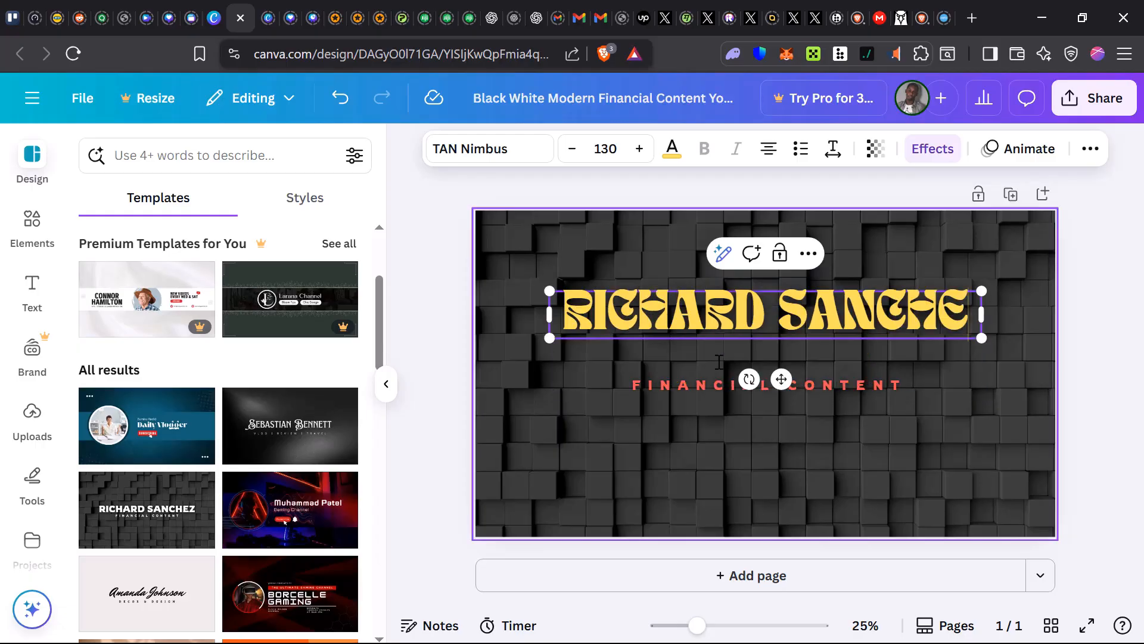
pyautogui.press('BackSpace')
pyautogui.press('BackSpace')
pyautogui.press('BackSpace')
pyautogui.press('BackSpace')
pyautogui.press('BackSpace')
pyautogui.press('BackSpace')
pyautogui.press('BackSpace')
pyautogui.press('BackSpace')
pyautogui.press('BackSpace')
pyautogui.press('BackSpace')
pyautogui.press('BackSpace')
pyautogui.press('BackSpace')
pyautogui.press('BackSpace')
pyautogui.press('BackSpace')
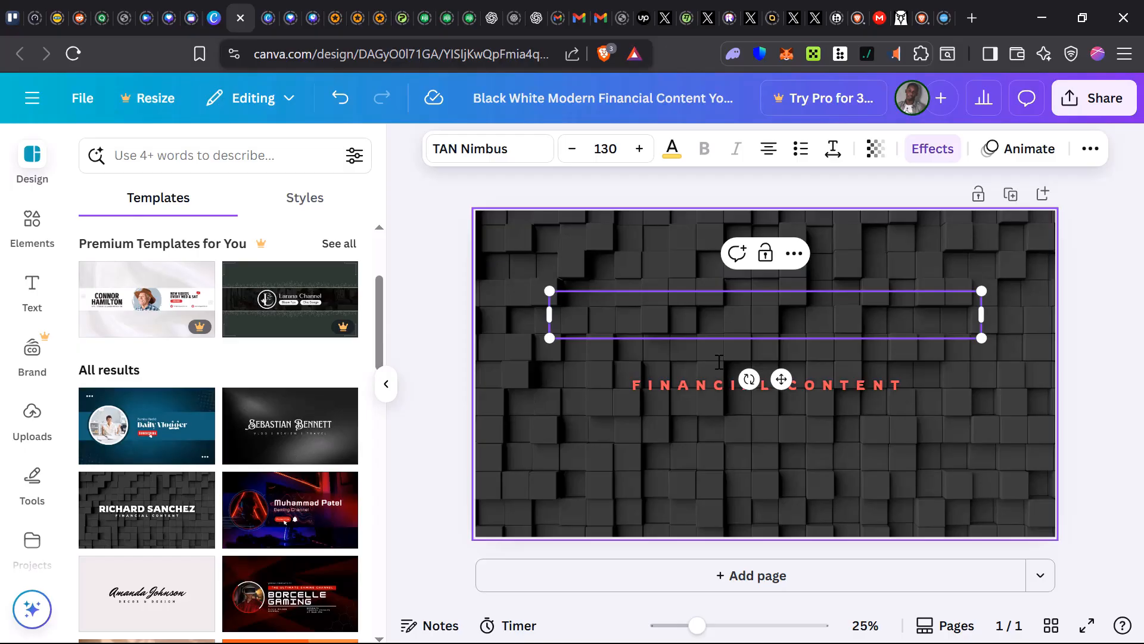
pyautogui.write('GO')
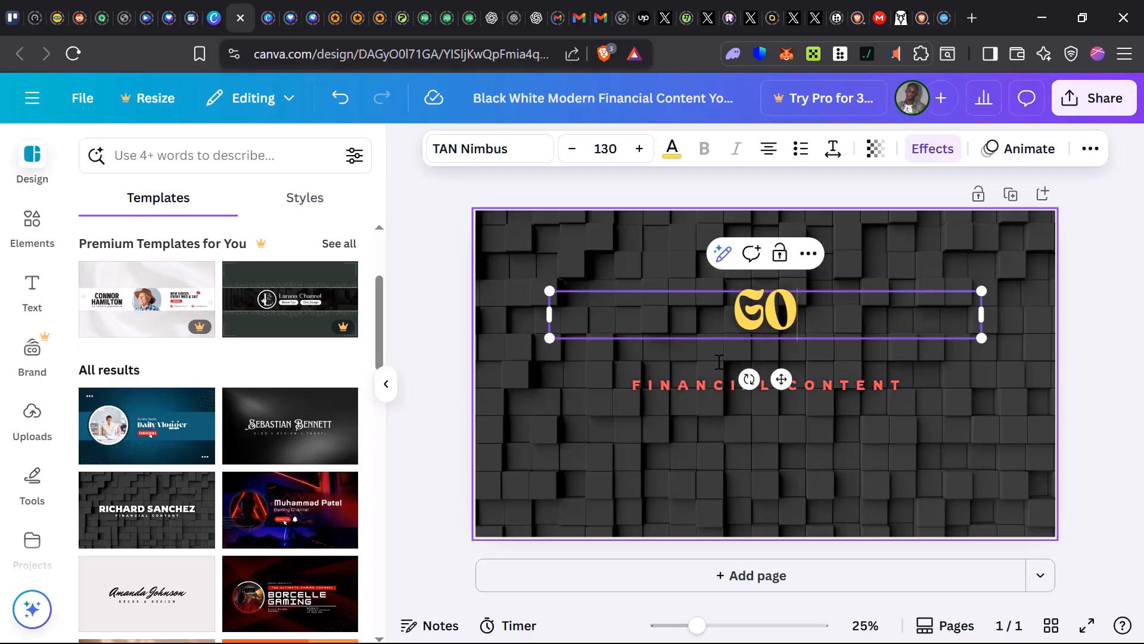
pyautogui.write('ODY')
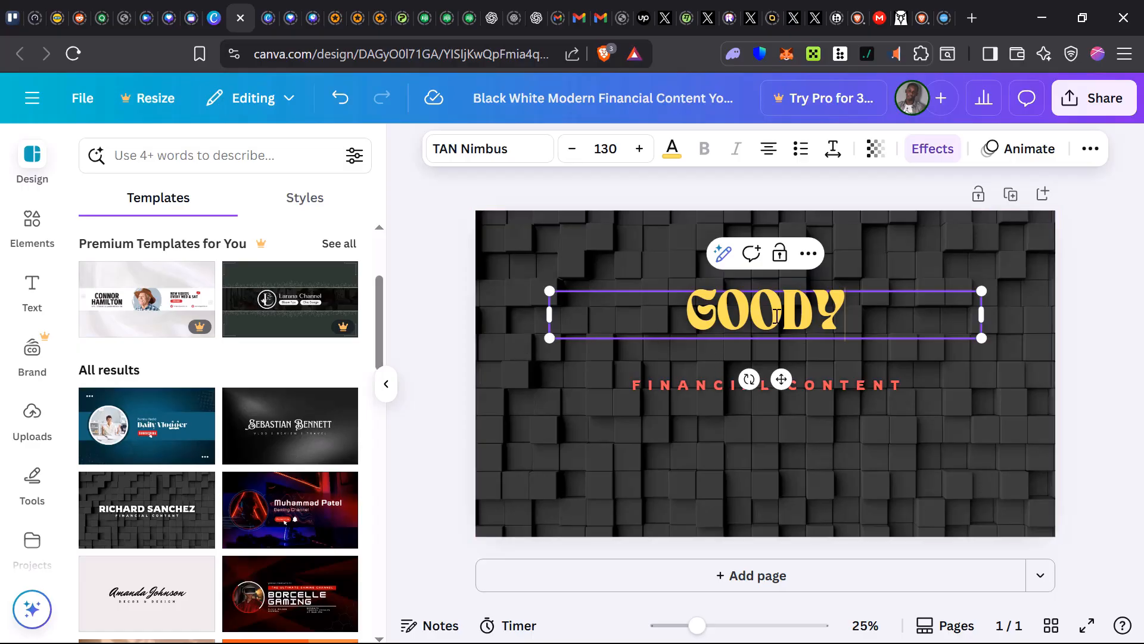
pyautogui.click(796, 341)
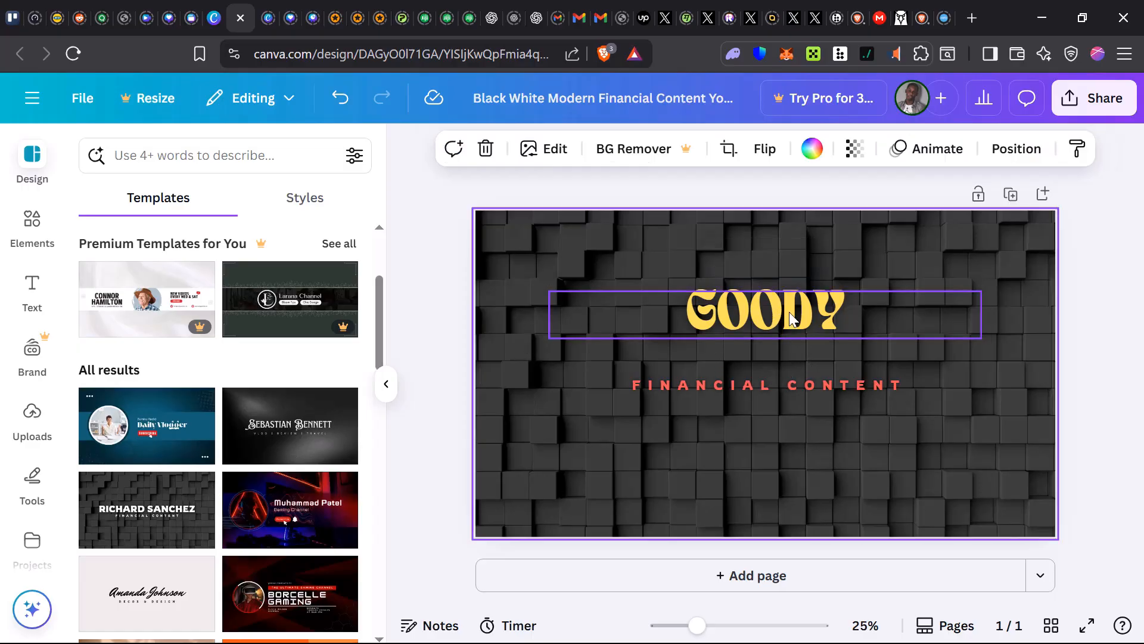
pyautogui.moveTo(789, 312); pyautogui.dragTo(785, 353)
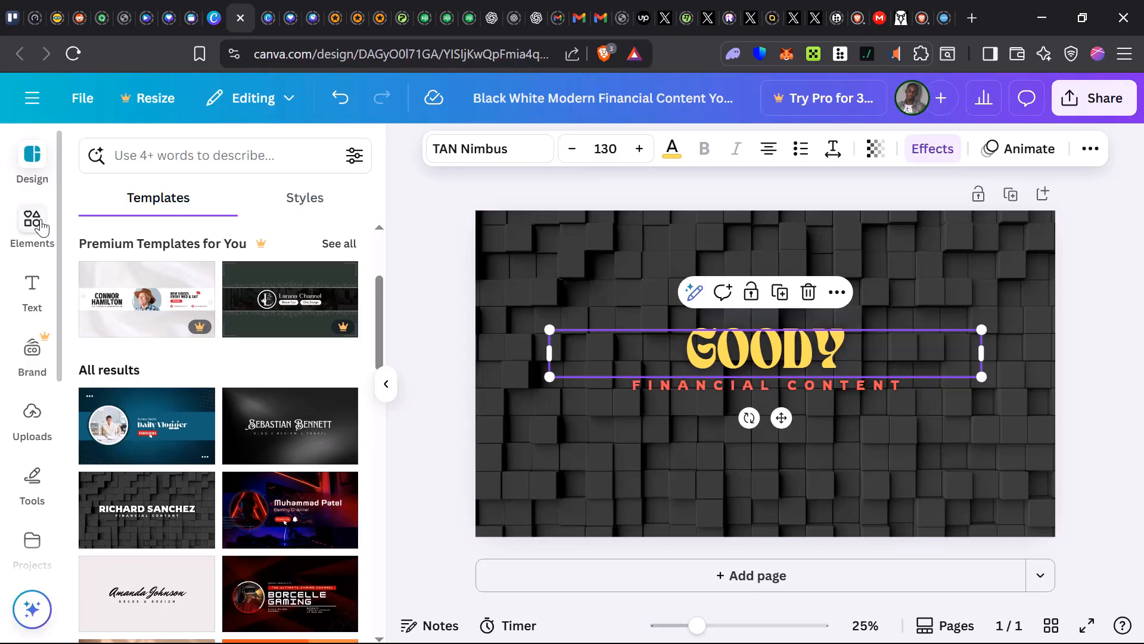
# - Add the recently used flexed-arm graphic below the GOODY headline and recolor it in the document's yellow
pyautogui.click(24, 224)
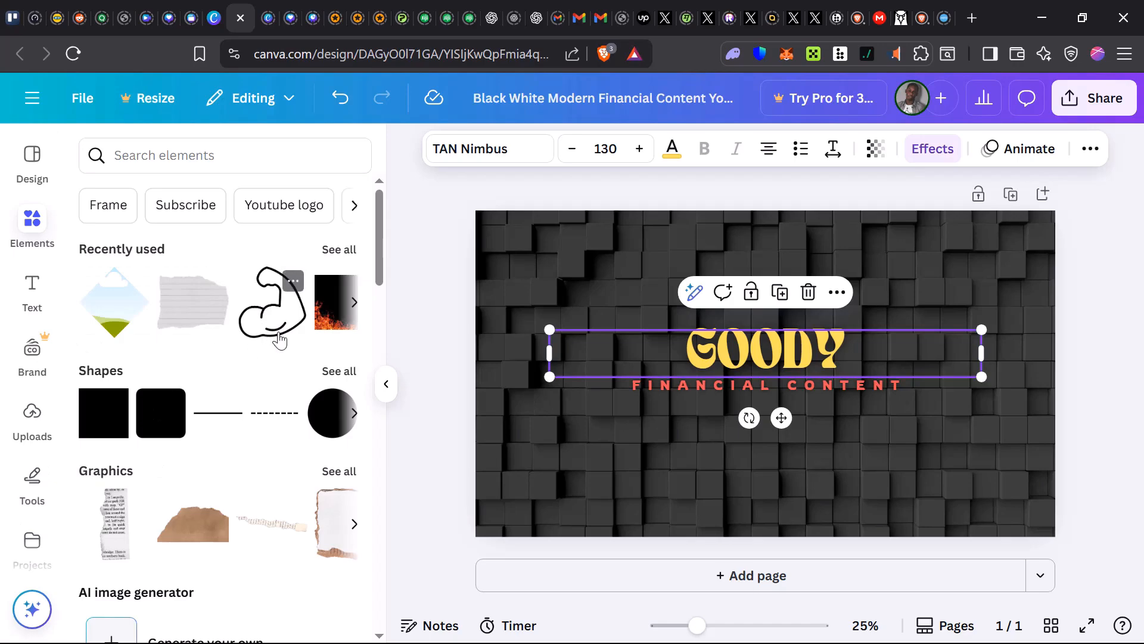
pyautogui.moveTo(273, 336); pyautogui.dragTo(550, 498)
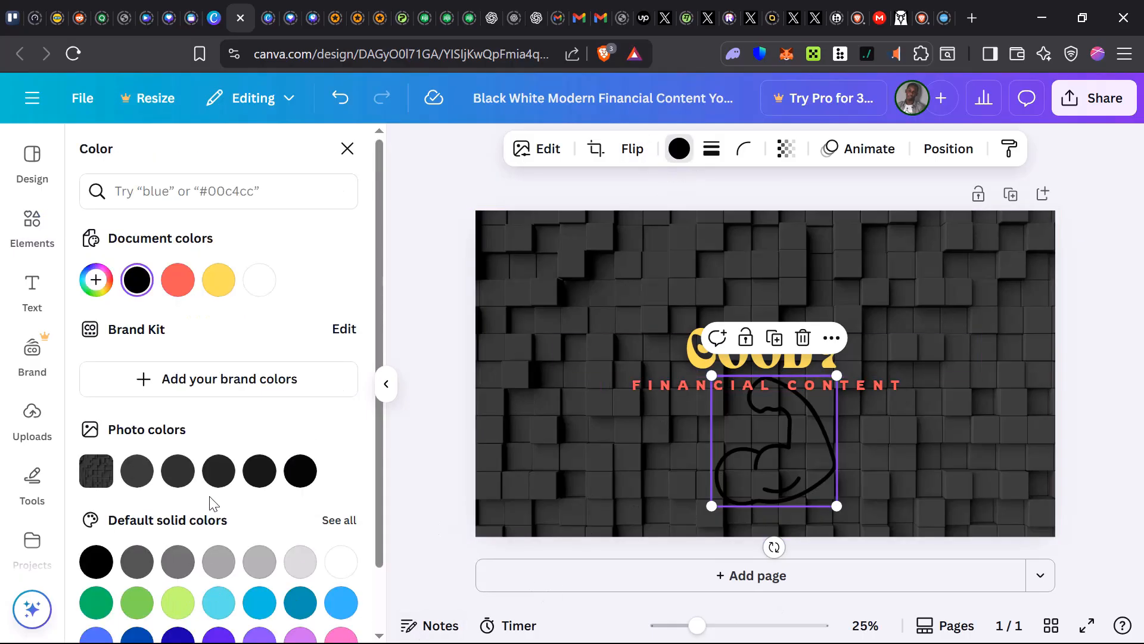
pyautogui.click(218, 280)
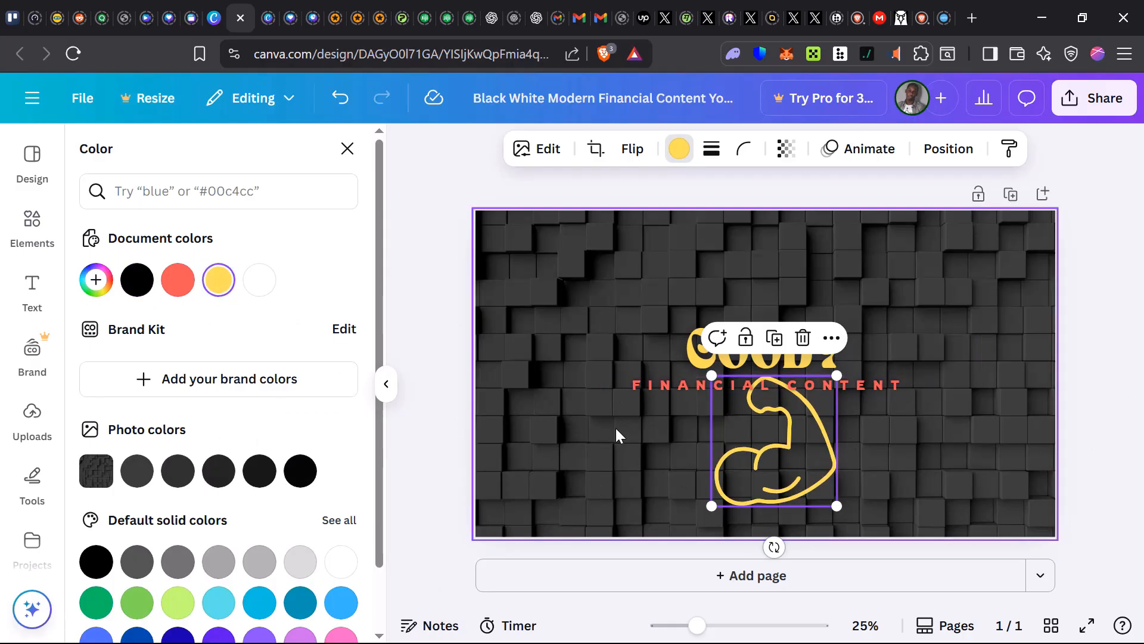
pyautogui.click(815, 525)
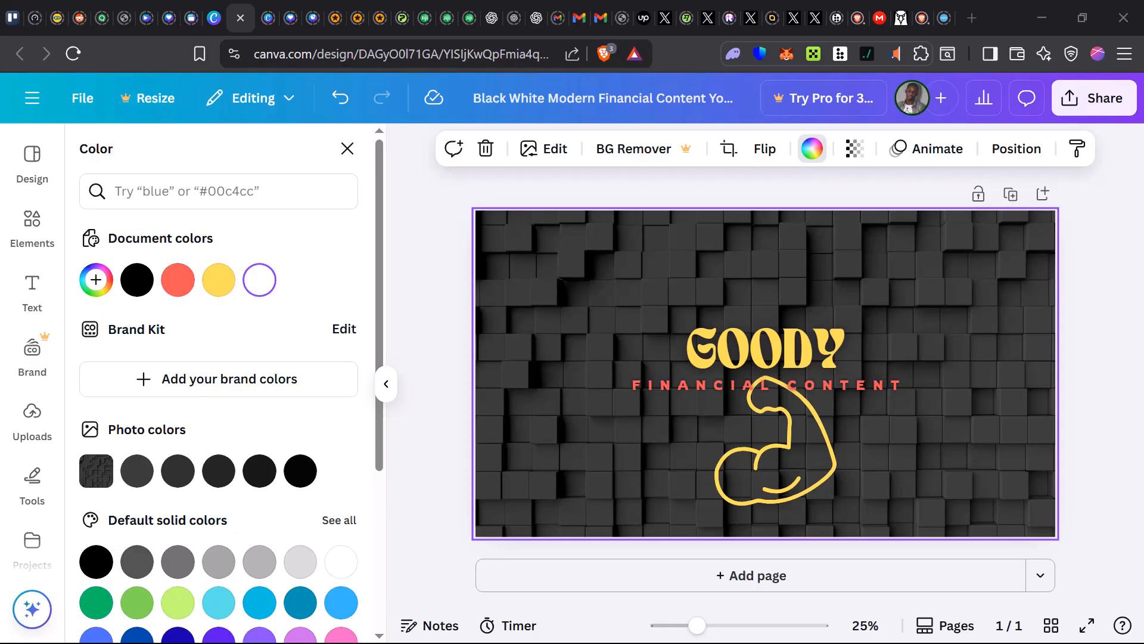
# - Look through the editor's drawing tools, saved projects and available Canva apps
pyautogui.scroll(-2, 39, 420)
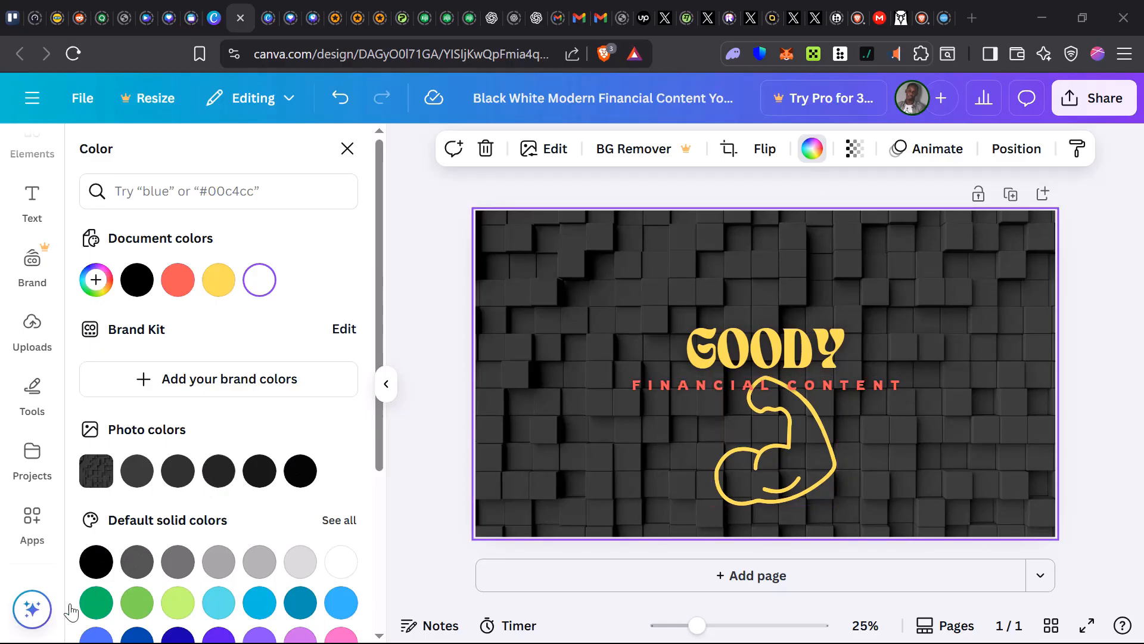
pyautogui.click(46, 403)
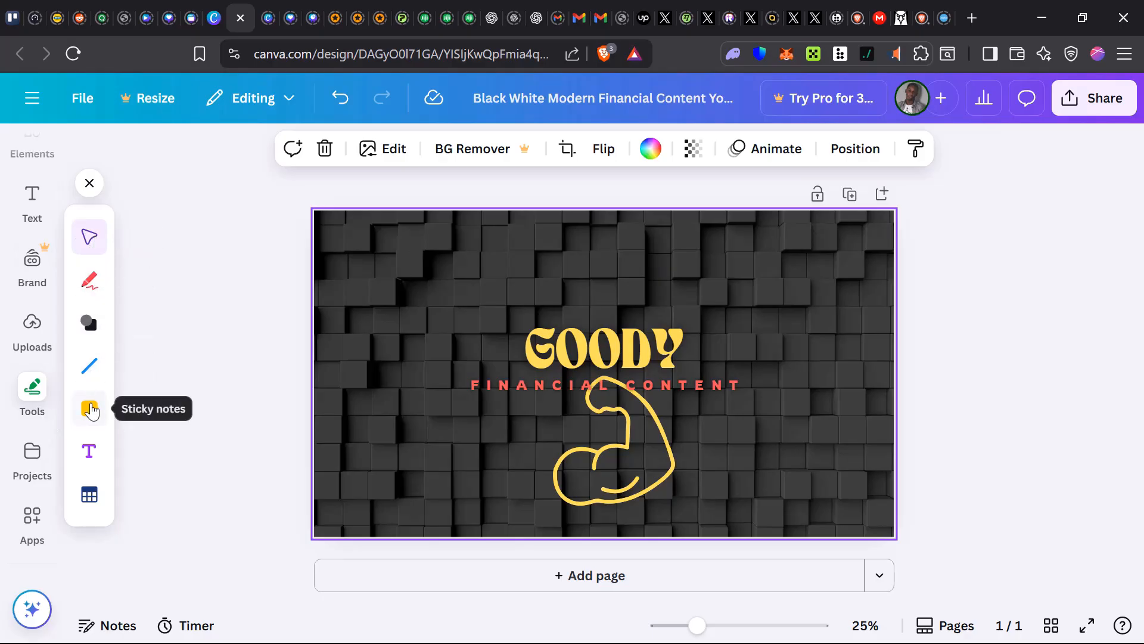
pyautogui.click(32, 456)
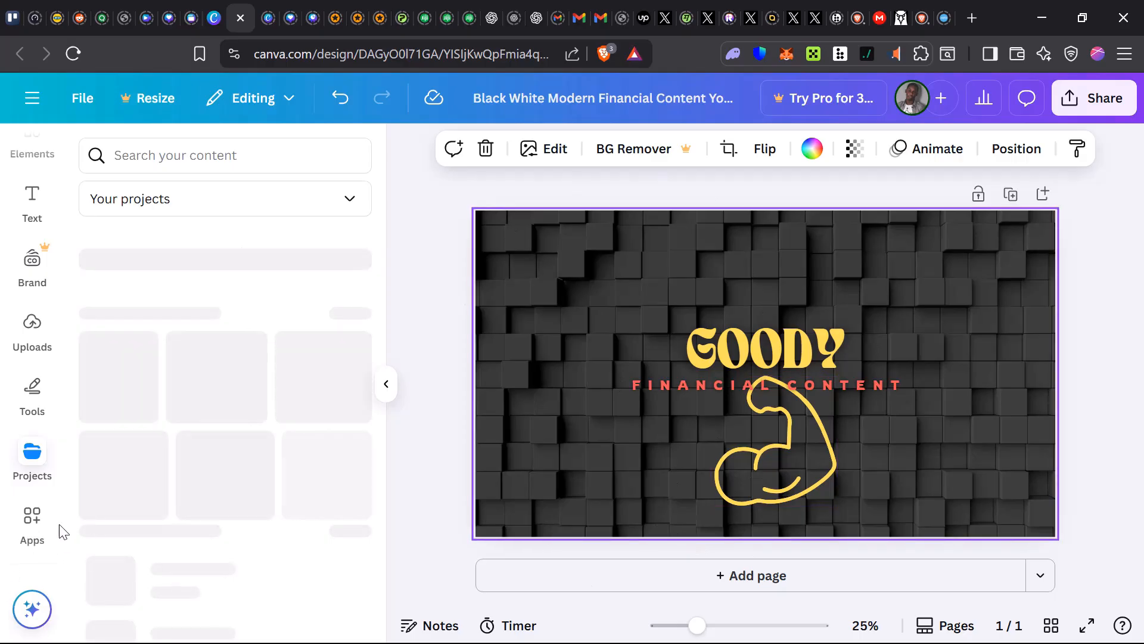
pyautogui.click(33, 523)
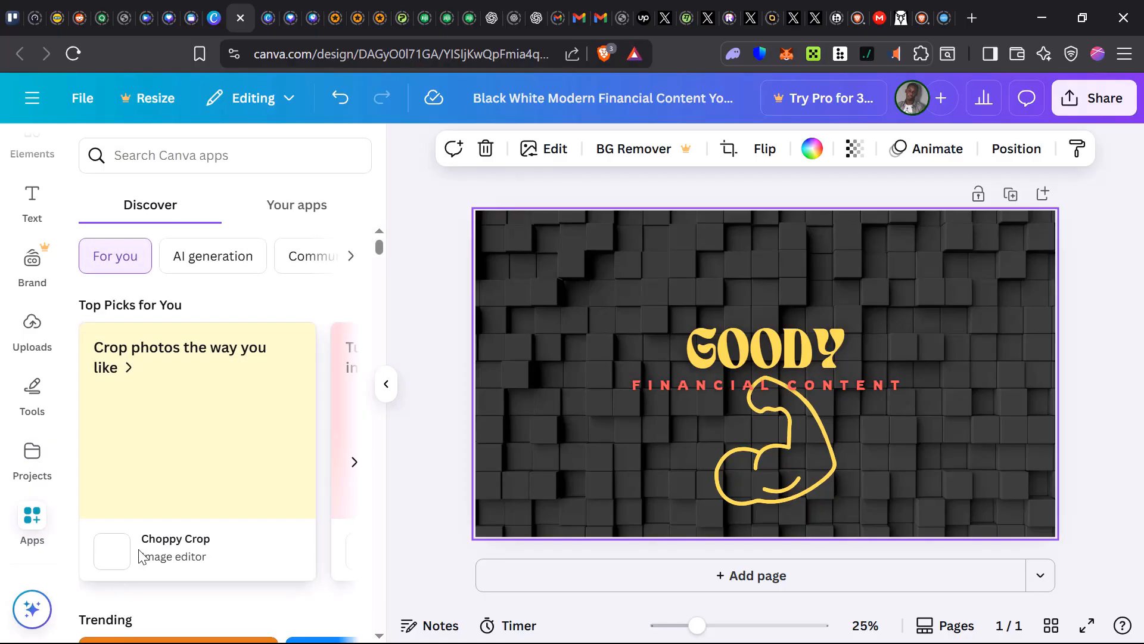
pyautogui.scroll(-3, 162, 557)
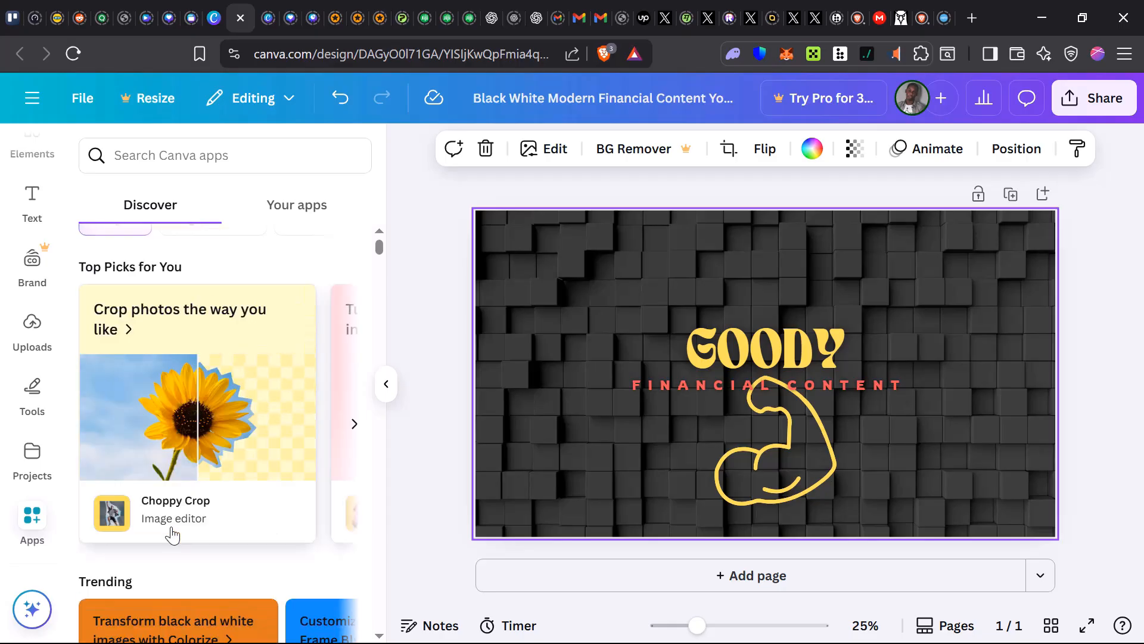